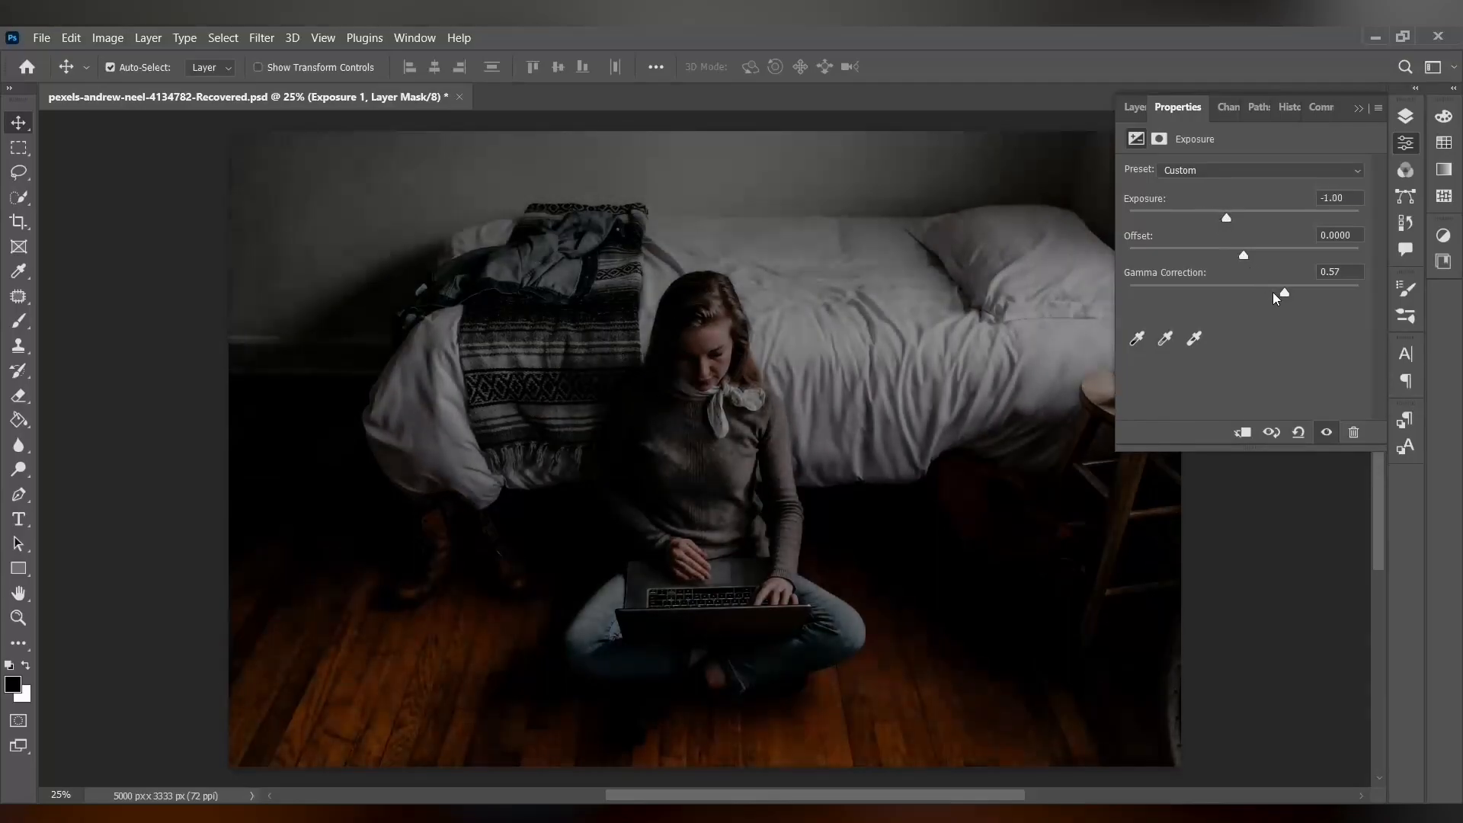
Set the exposure adjustment to Exposure -0.67 and Gamma Correction 0.57, and return to the layer list
left_click_drag(1286, 297, 1298, 298)
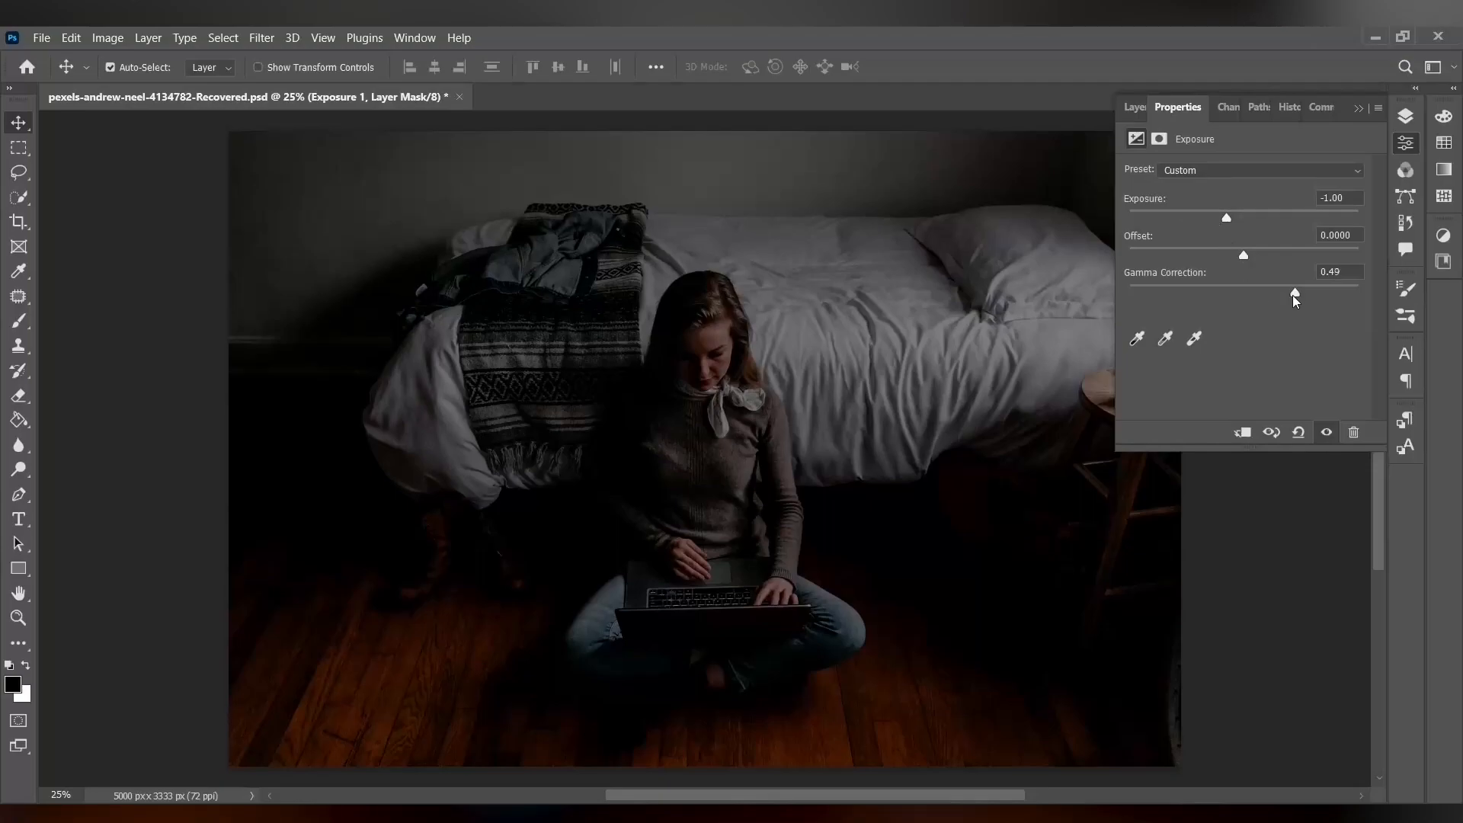
left_click_drag(1295, 300, 1286, 300)
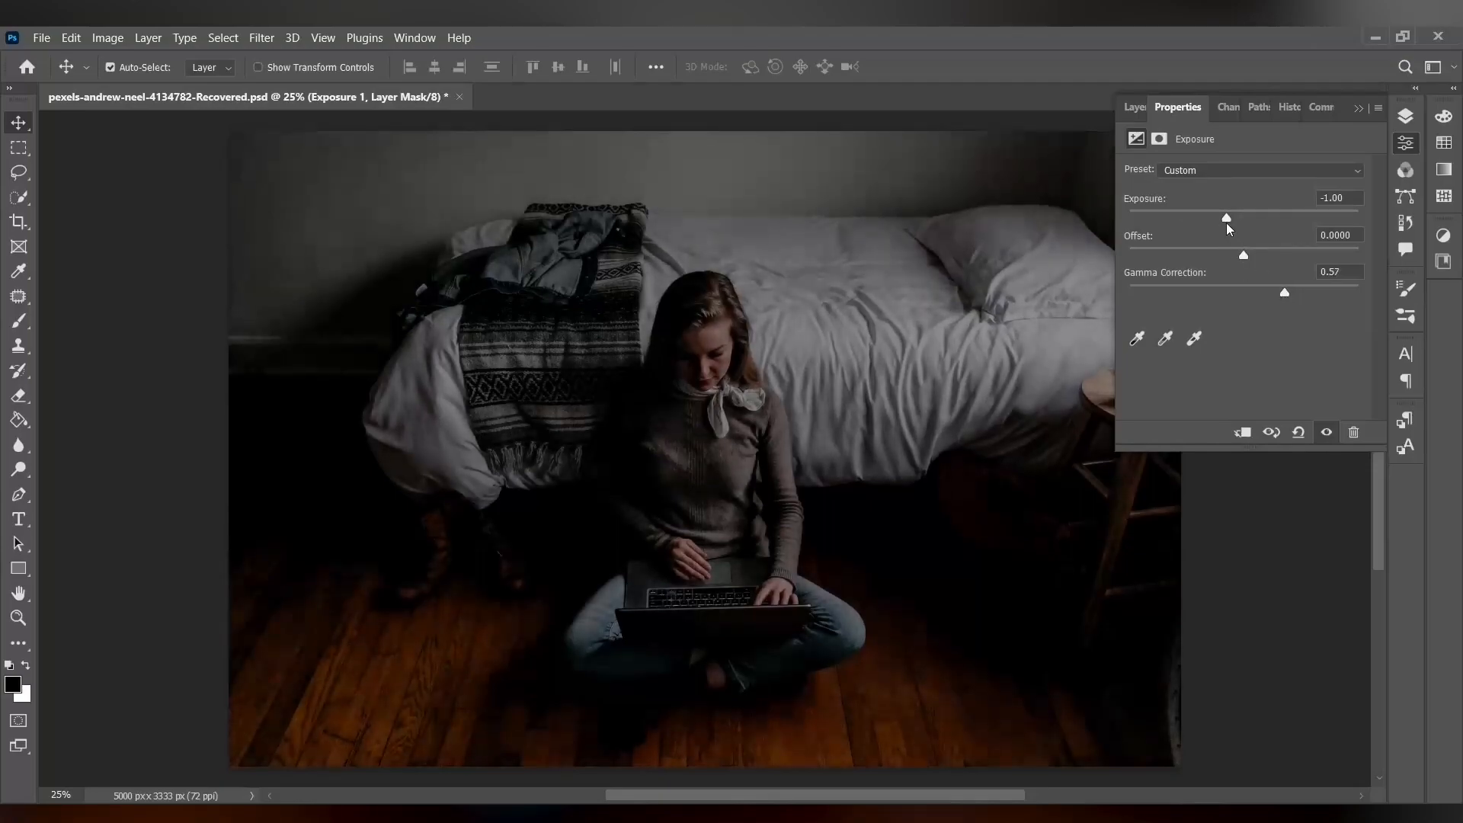
left_click_drag(1222, 228, 1231, 221)
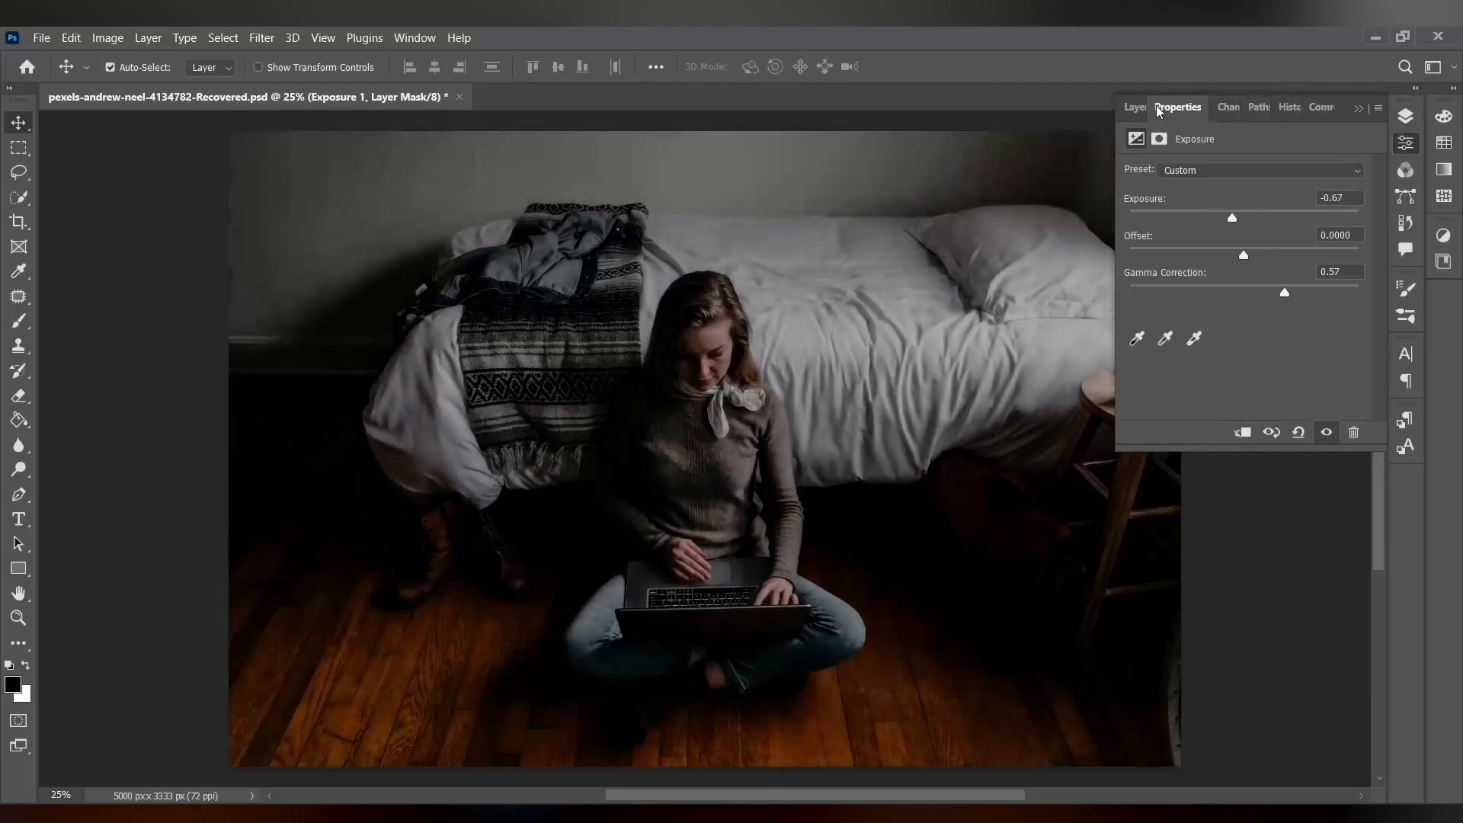
left_click(1132, 109)
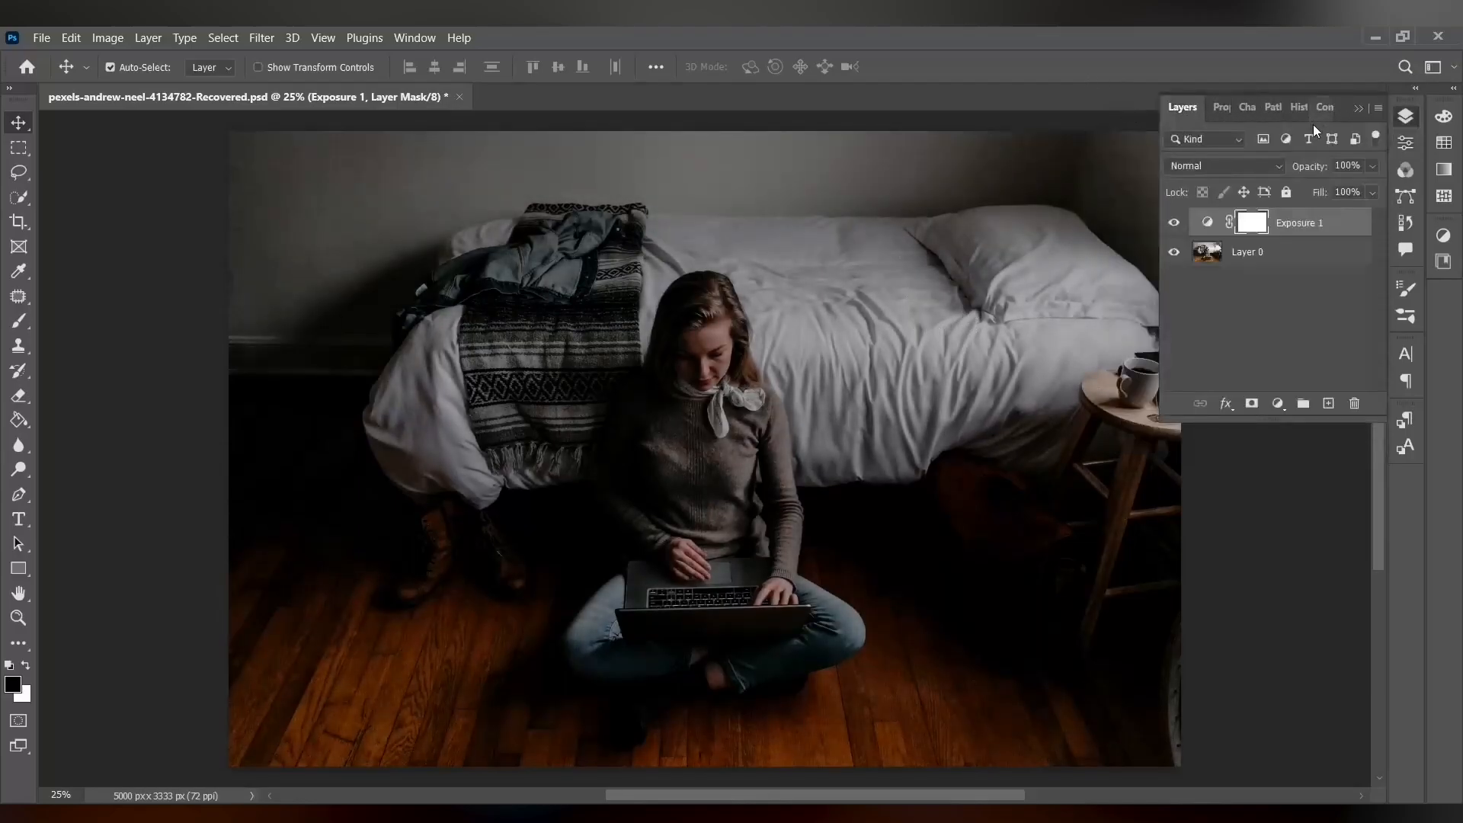
Create a new 3000 x 3000 px document and draw a black square about 472 px wide near the canvas's upper-left corner
key("ctrl+n")
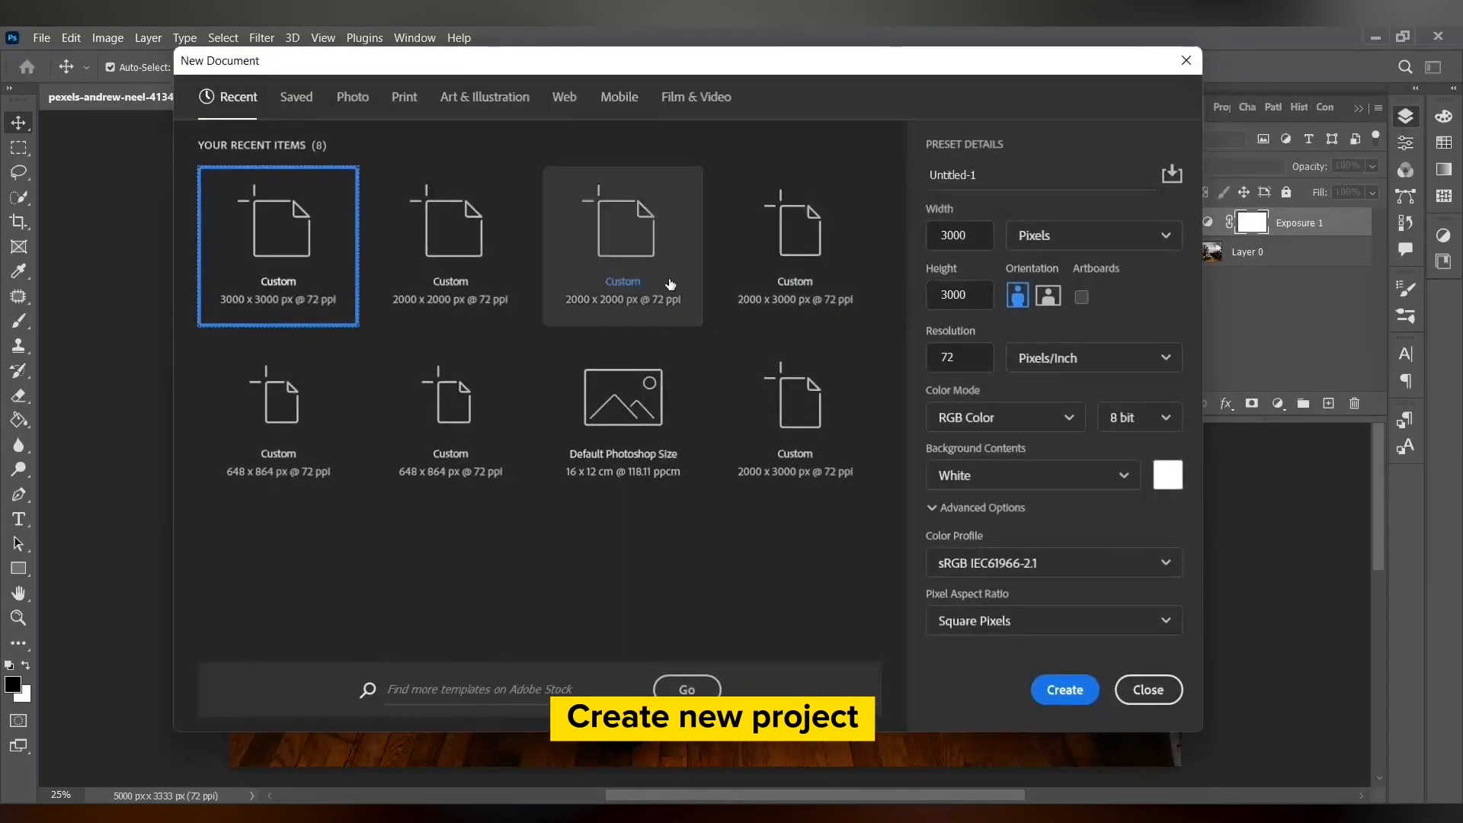
left_click(1065, 689)
key("u")
left_click_drag(464, 227, 555, 318)
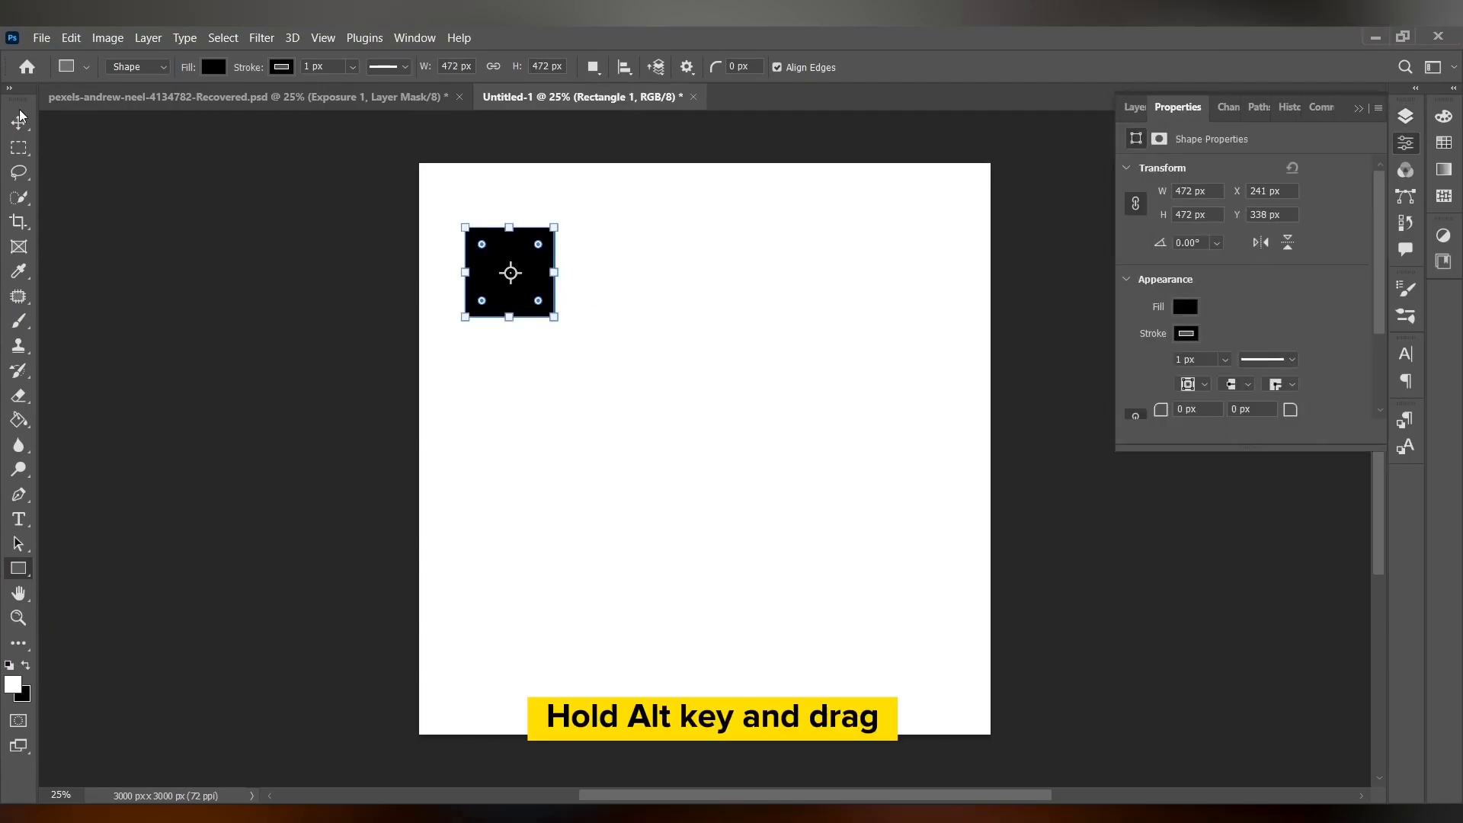
Duplicate the black square across and down the canvas to build a grid of four columns and four rows
key("v")
left_click_drag(509, 275, 857, 274)
left_click_drag(917, 336, 492, 226)
left_click_drag(624, 287, 628, 394)
left_click_drag(878, 490, 502, 221)
left_click_drag(626, 391, 611, 629)
Select all the squares in the grid and merge their shapes into one layer
left_click_drag(918, 701, 442, 216)
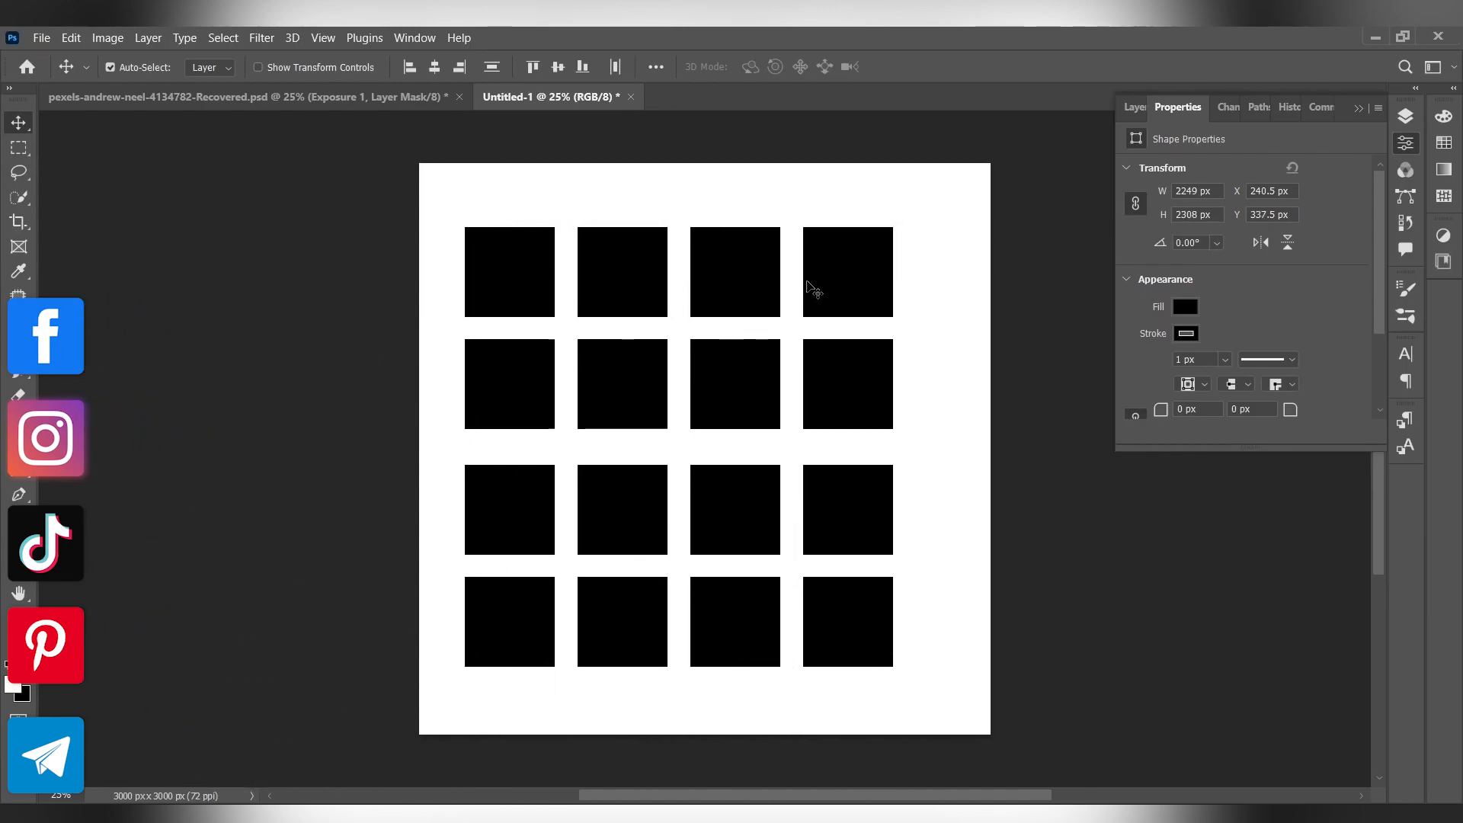
left_click(1406, 116)
right_click(1265, 274)
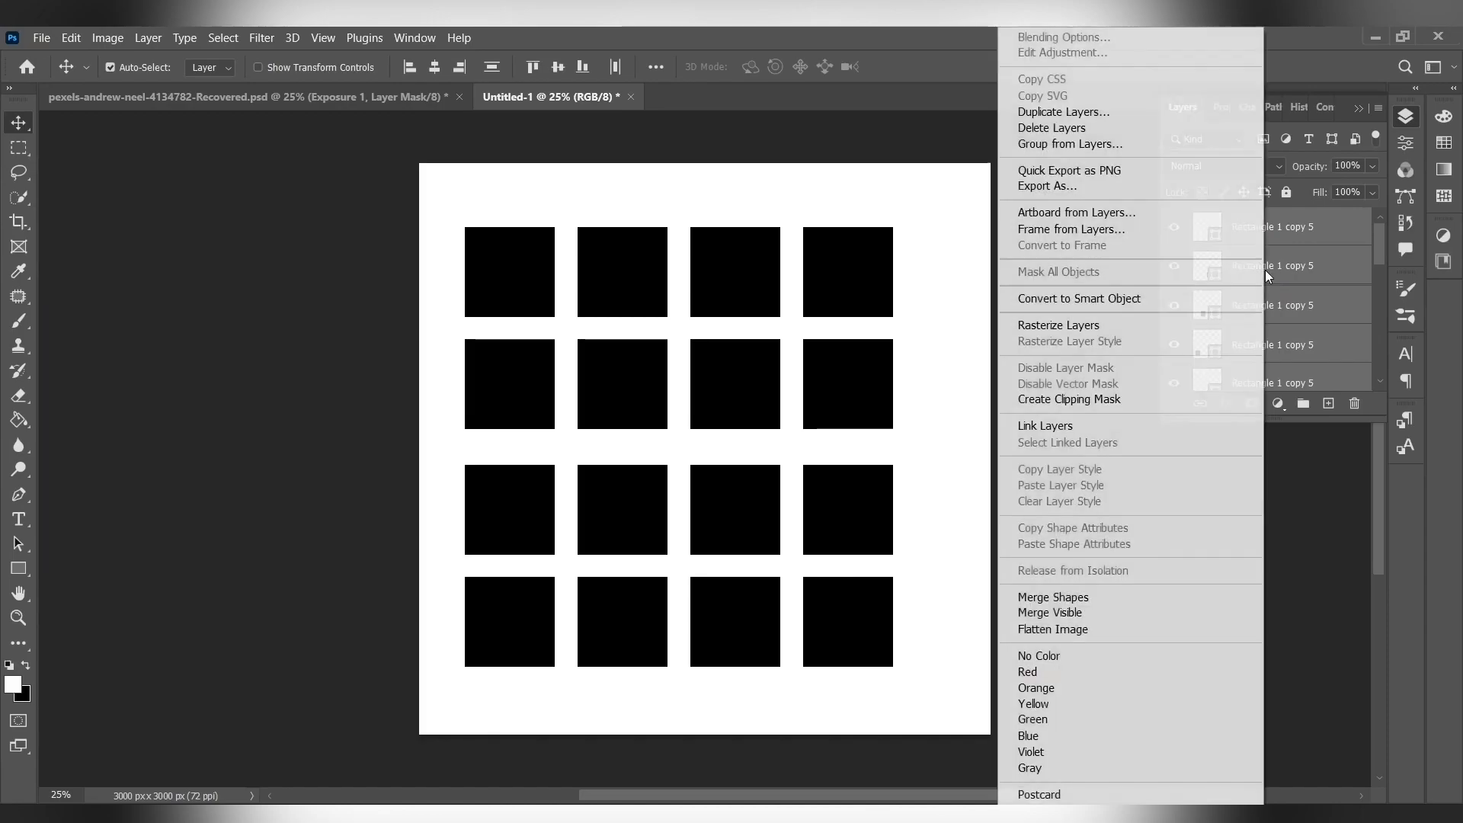
left_click(1100, 592)
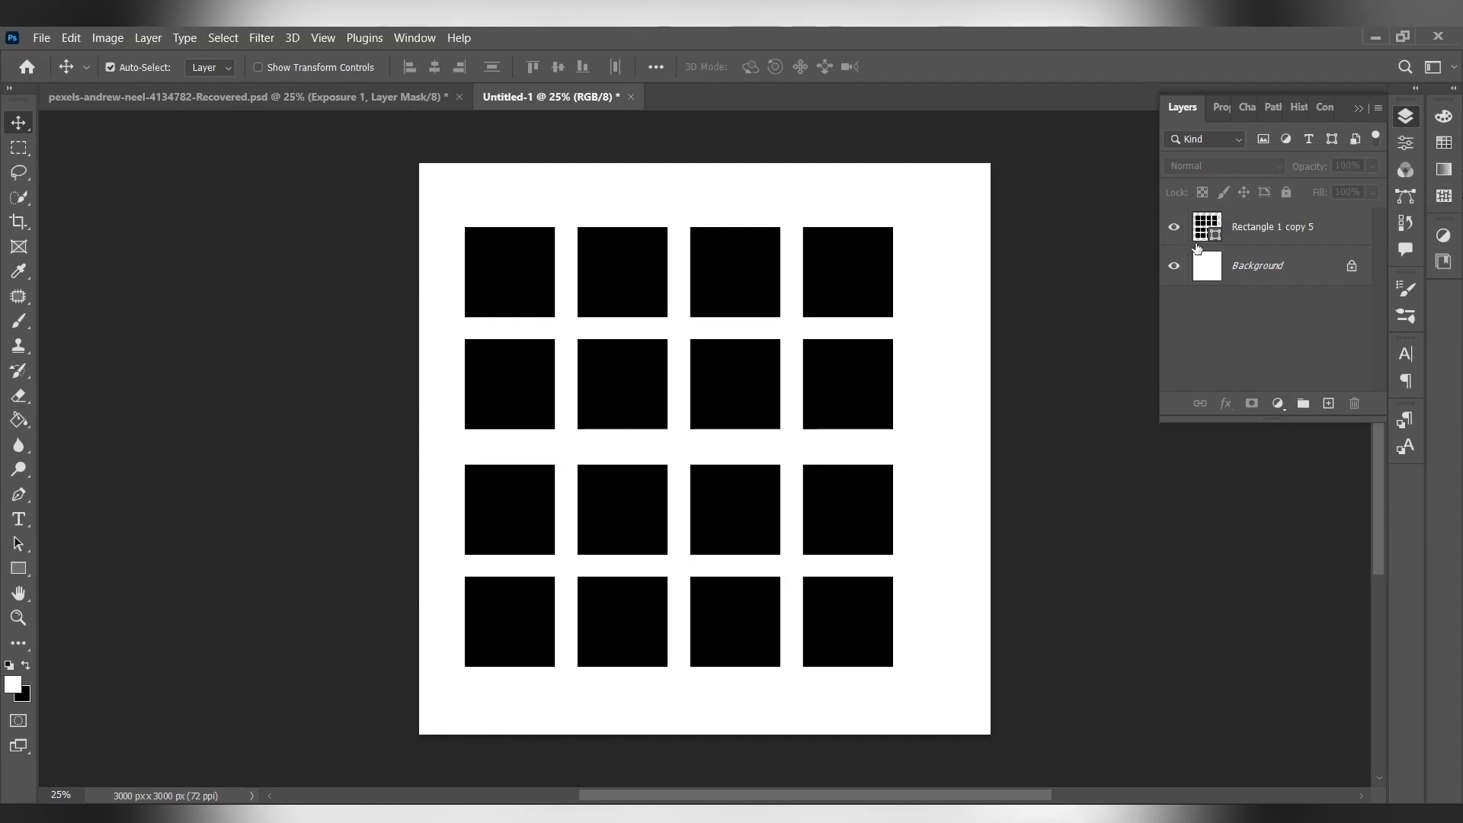
Place PngItem_1227836.png as an embedded image, enlarge the palm leaf and position it over the upper-right part of the grid
left_click(38, 41)
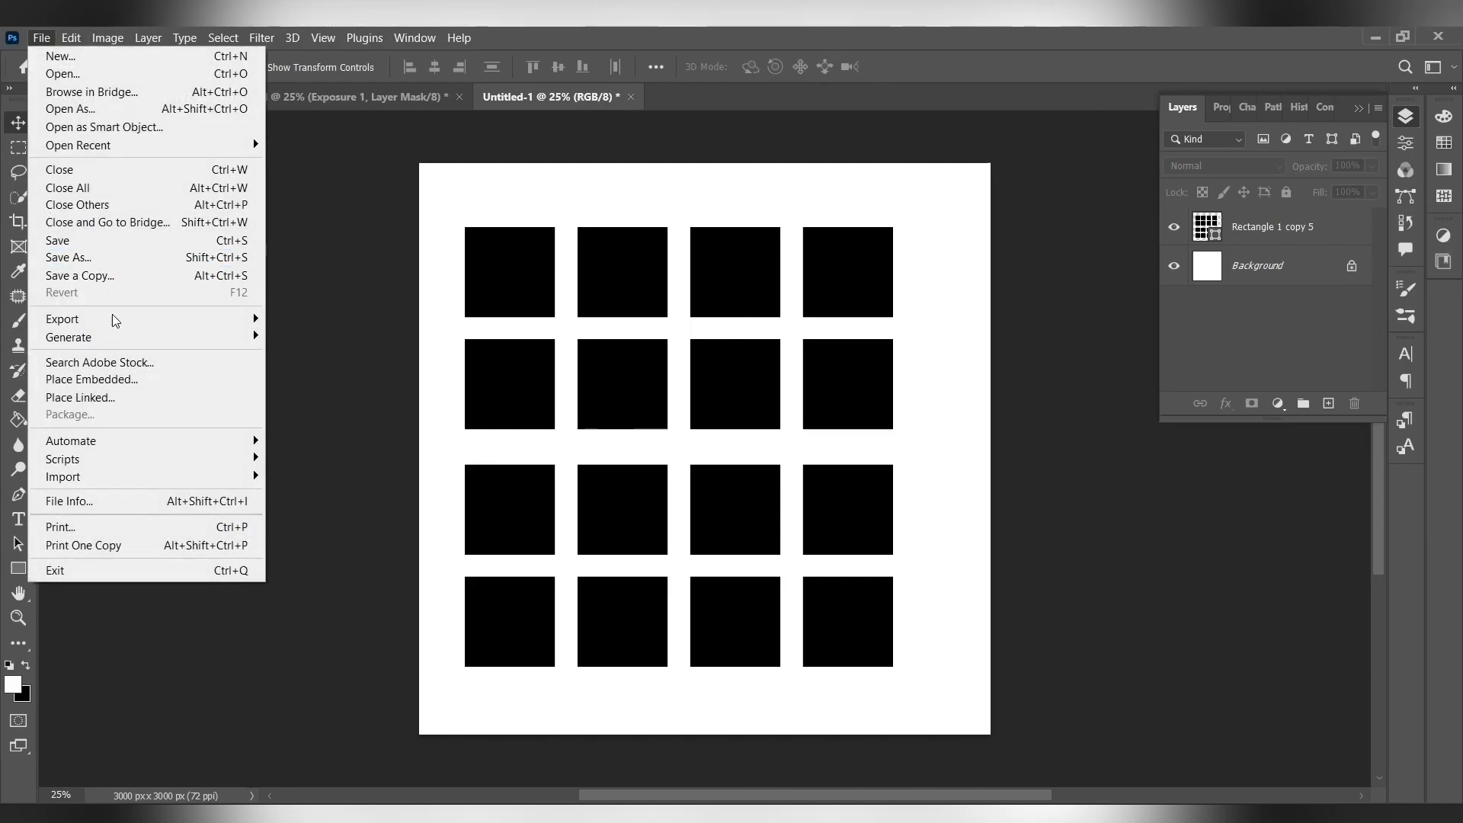
left_click(128, 381)
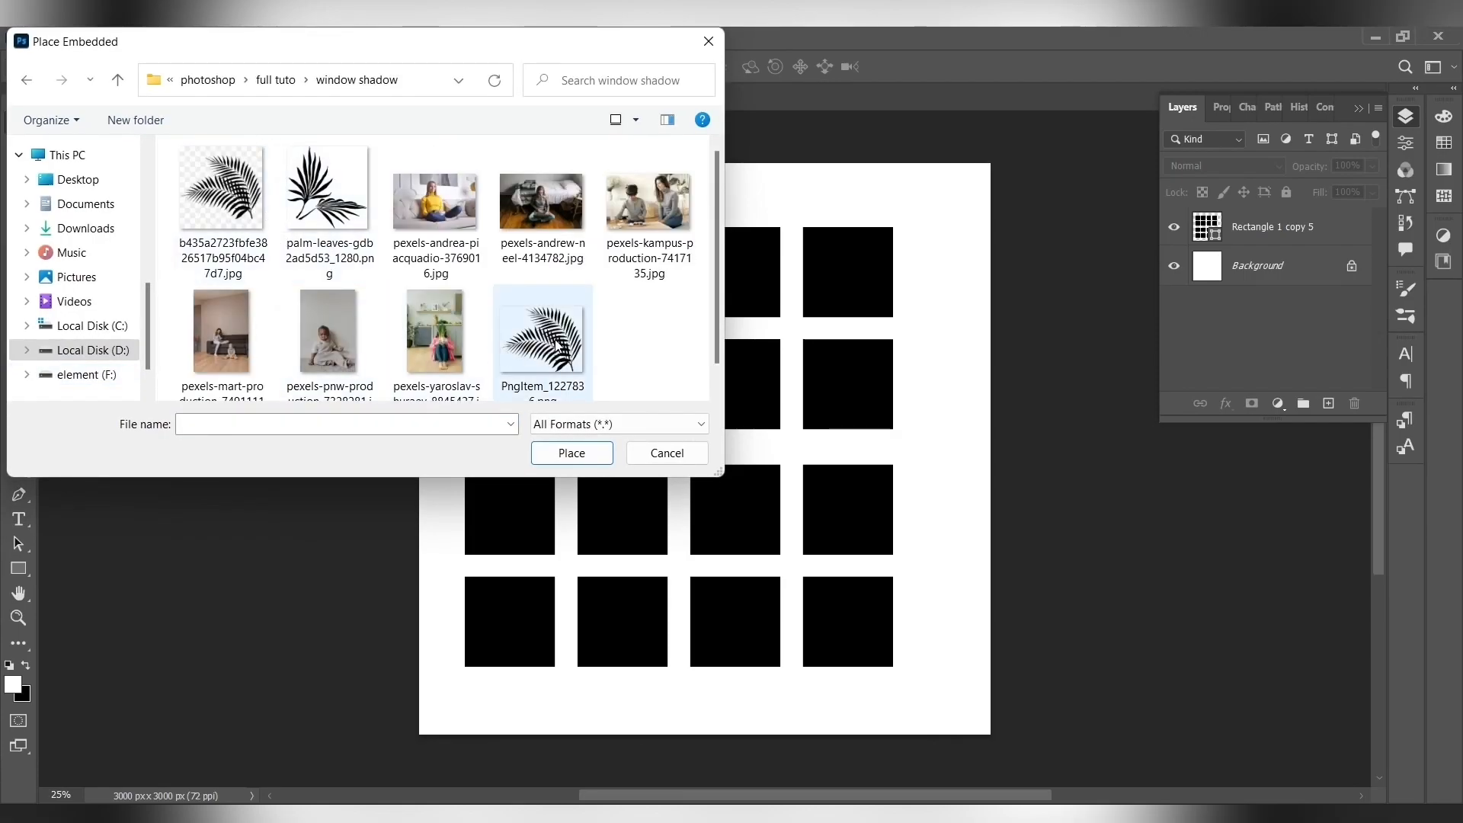
double_click(557, 345)
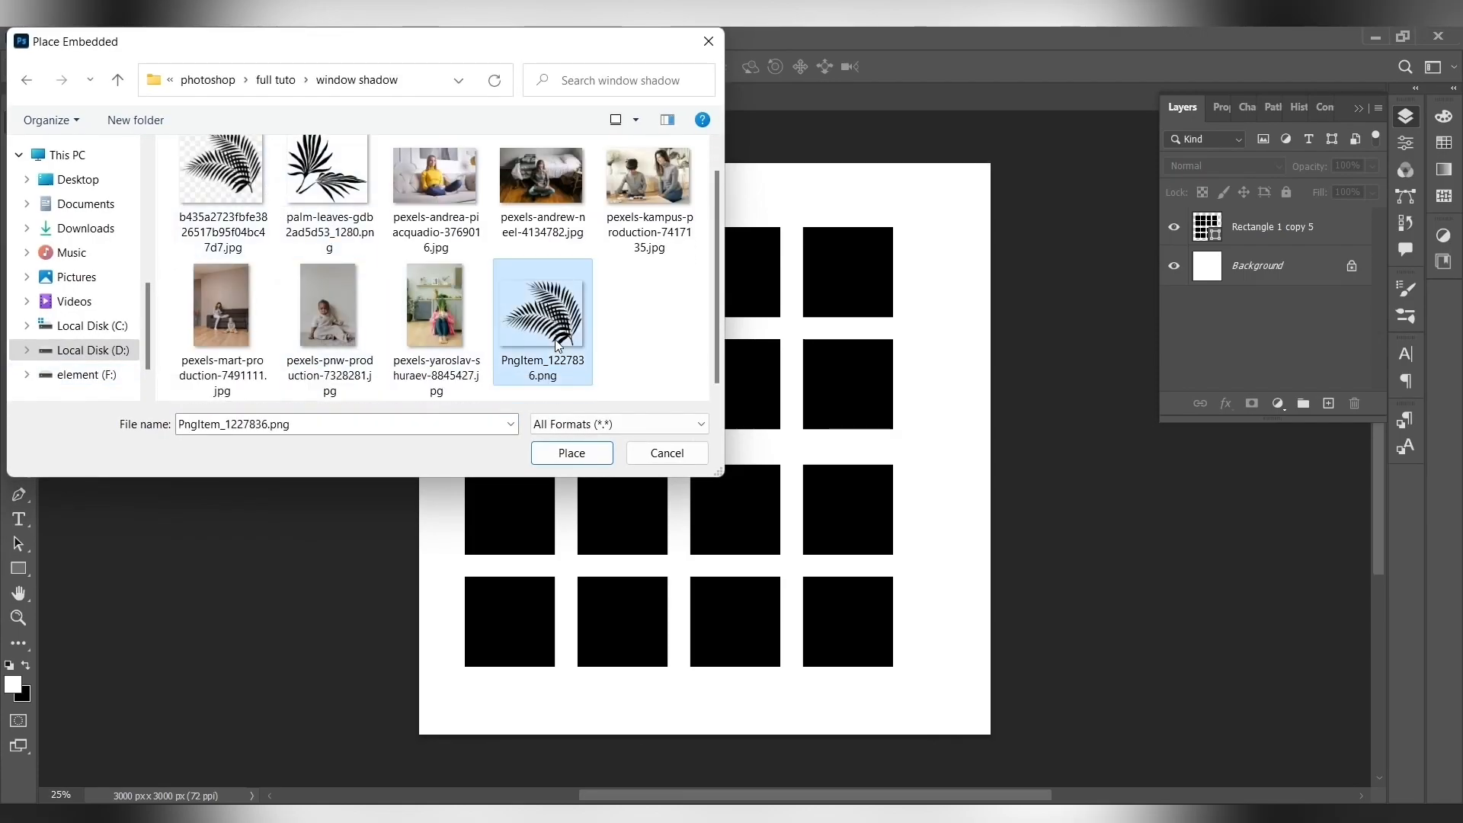
left_click_drag(779, 507, 981, 668)
left_click_drag(956, 560, 924, 383)
left_click_drag(948, 490, 1093, 609)
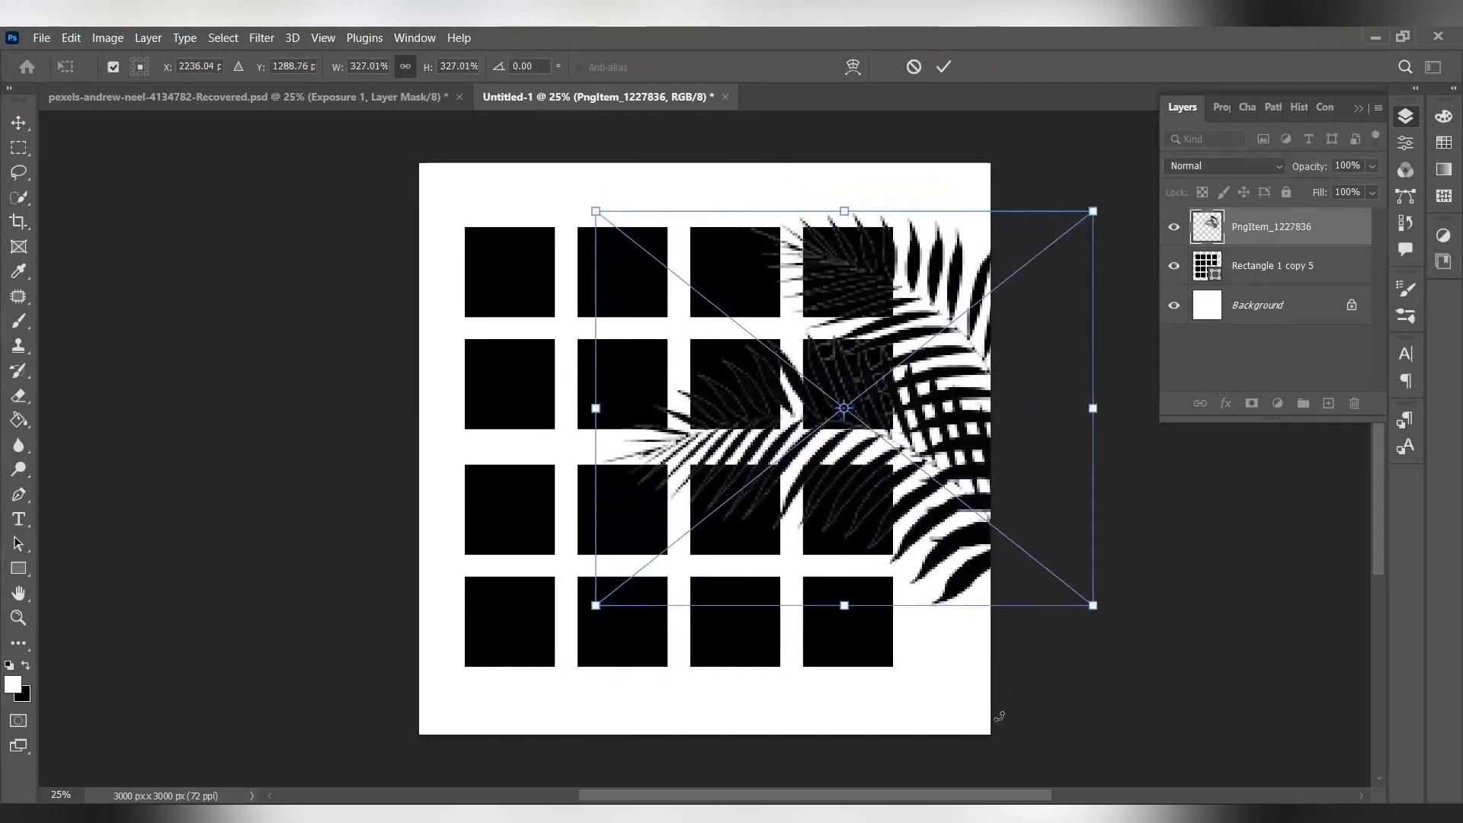
left_click_drag(915, 464, 825, 422)
key("Return")
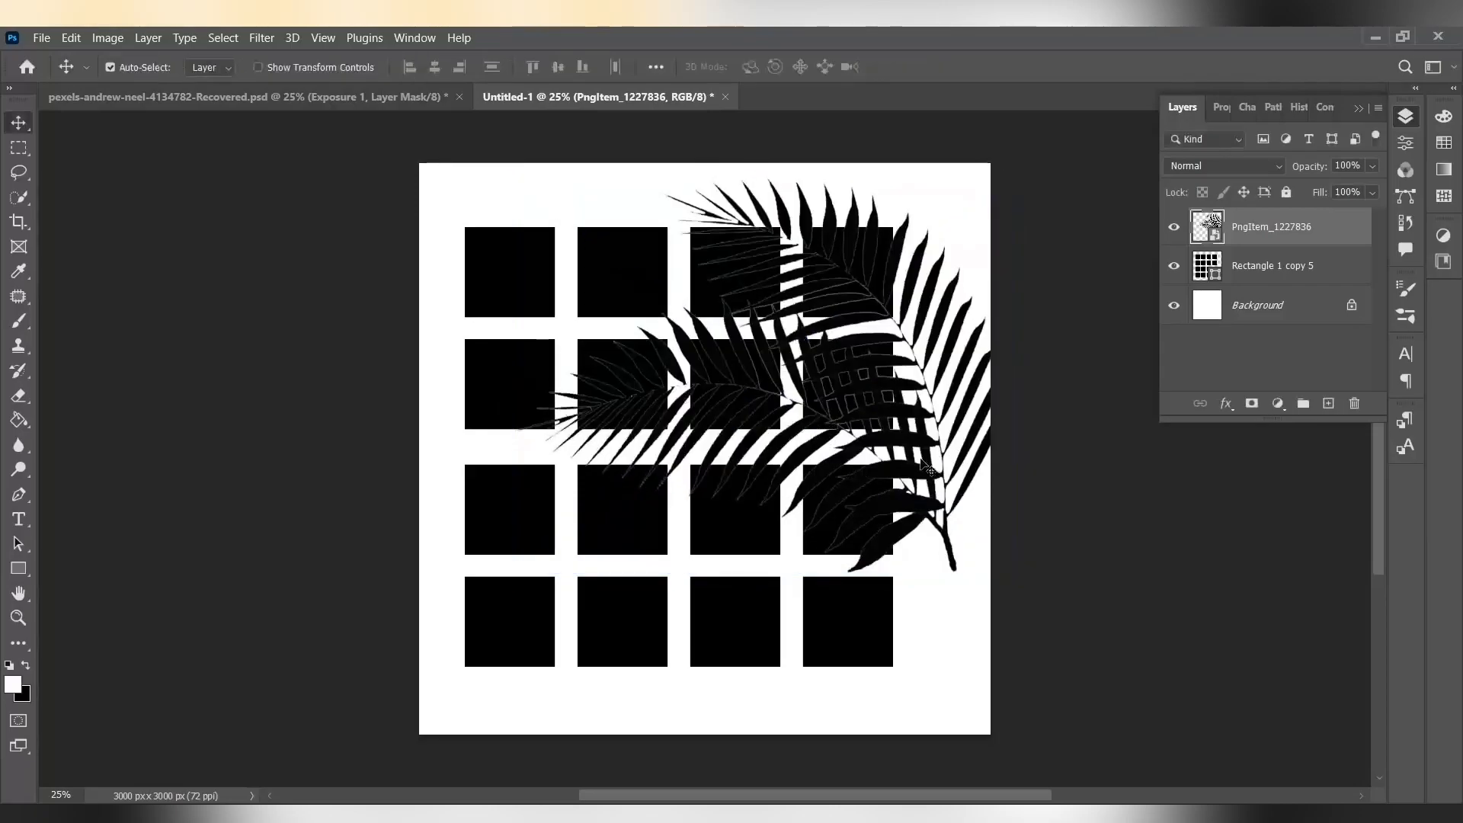
Move the palm leaf slightly up and to the left over the grid of squares
right_click(1253, 230)
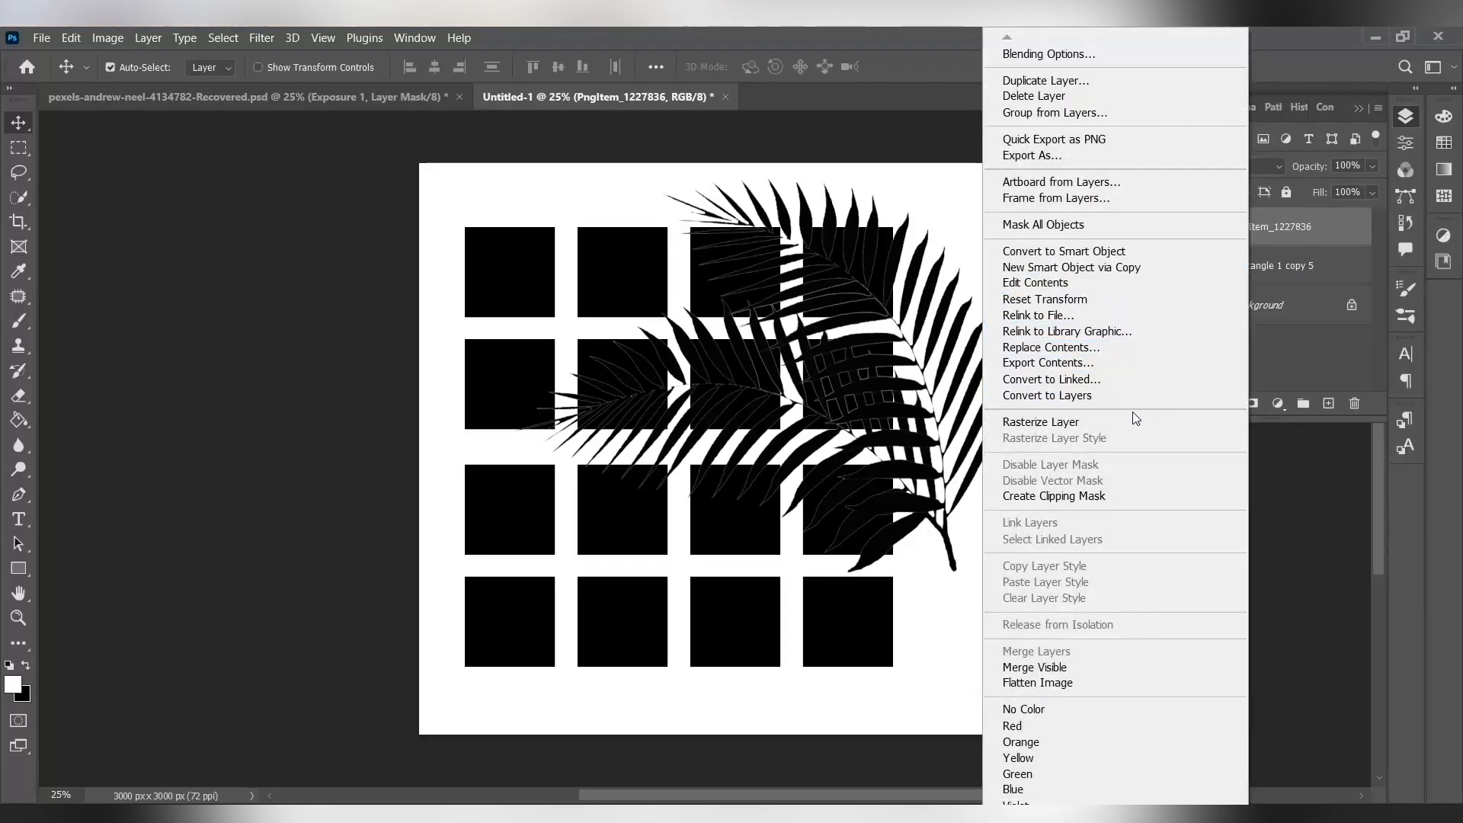
left_click(1307, 559)
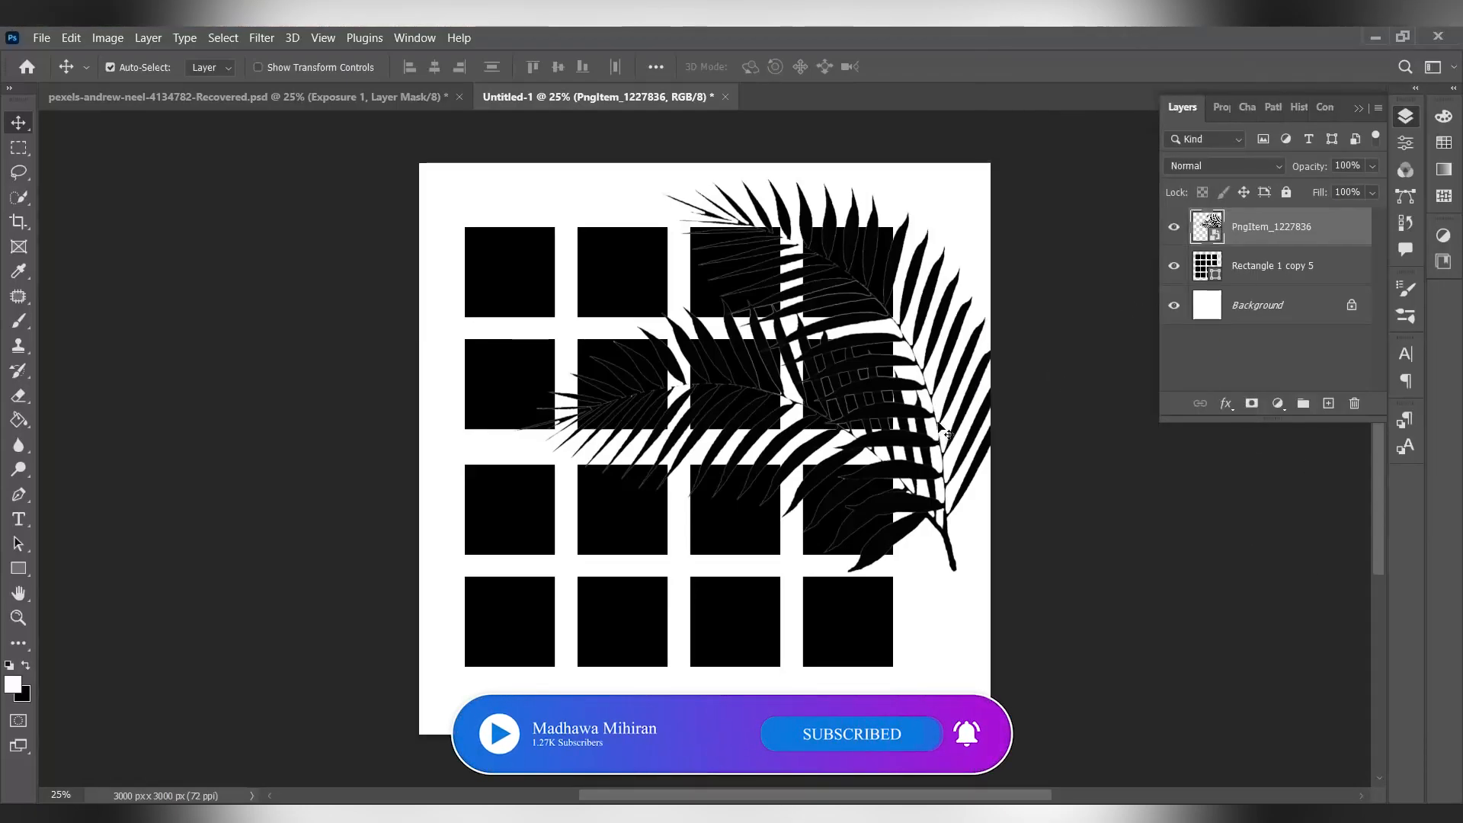
mouse_move(947, 408)
left_mouse_down()
mouse_move(939, 379)
mouse_move(949, 390)
mouse_move(932, 393)
left_mouse_up()
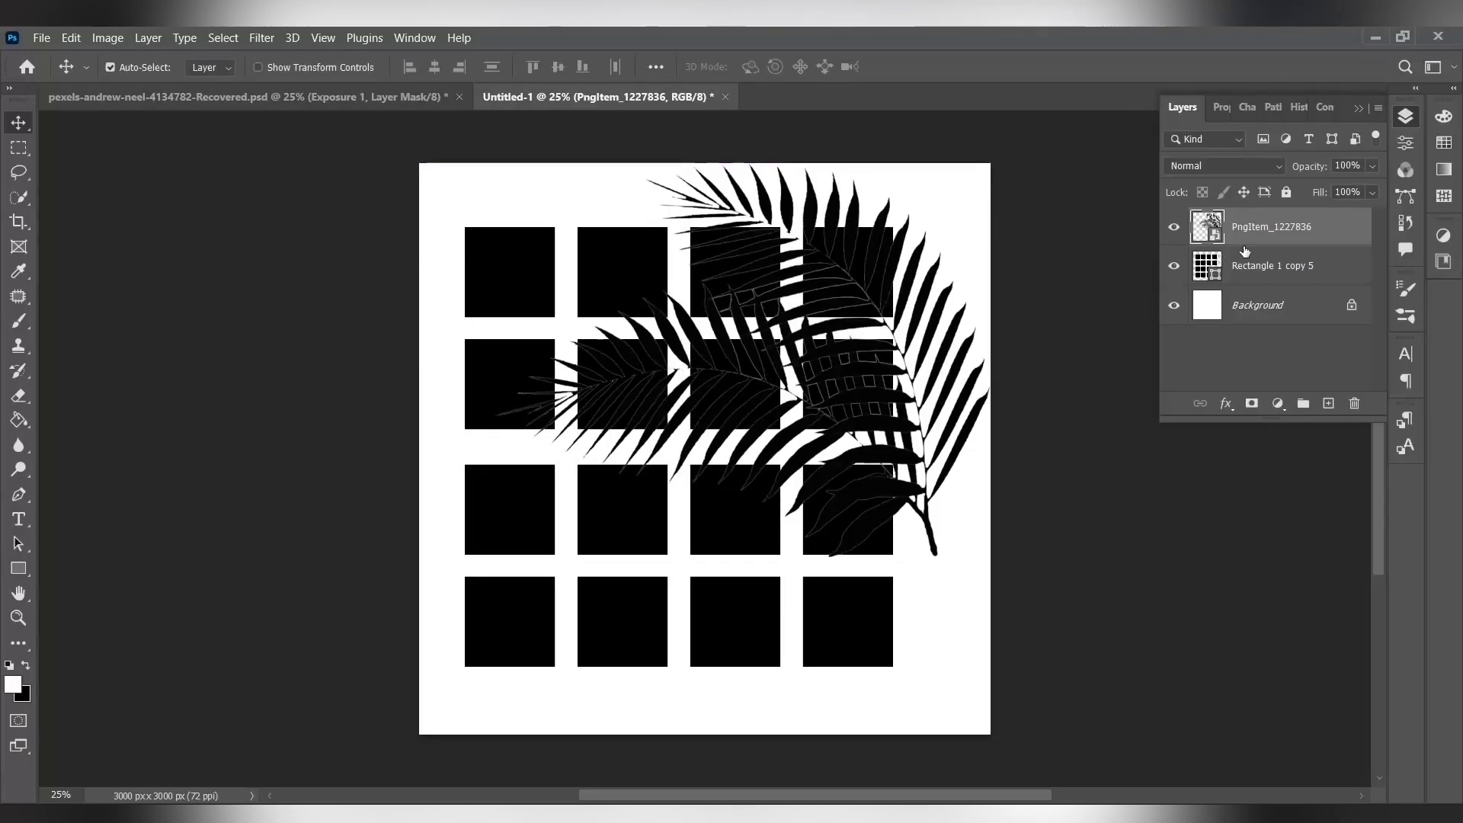
Rasterize the palm leaf layer and invert its colours to white
right_click(1238, 227)
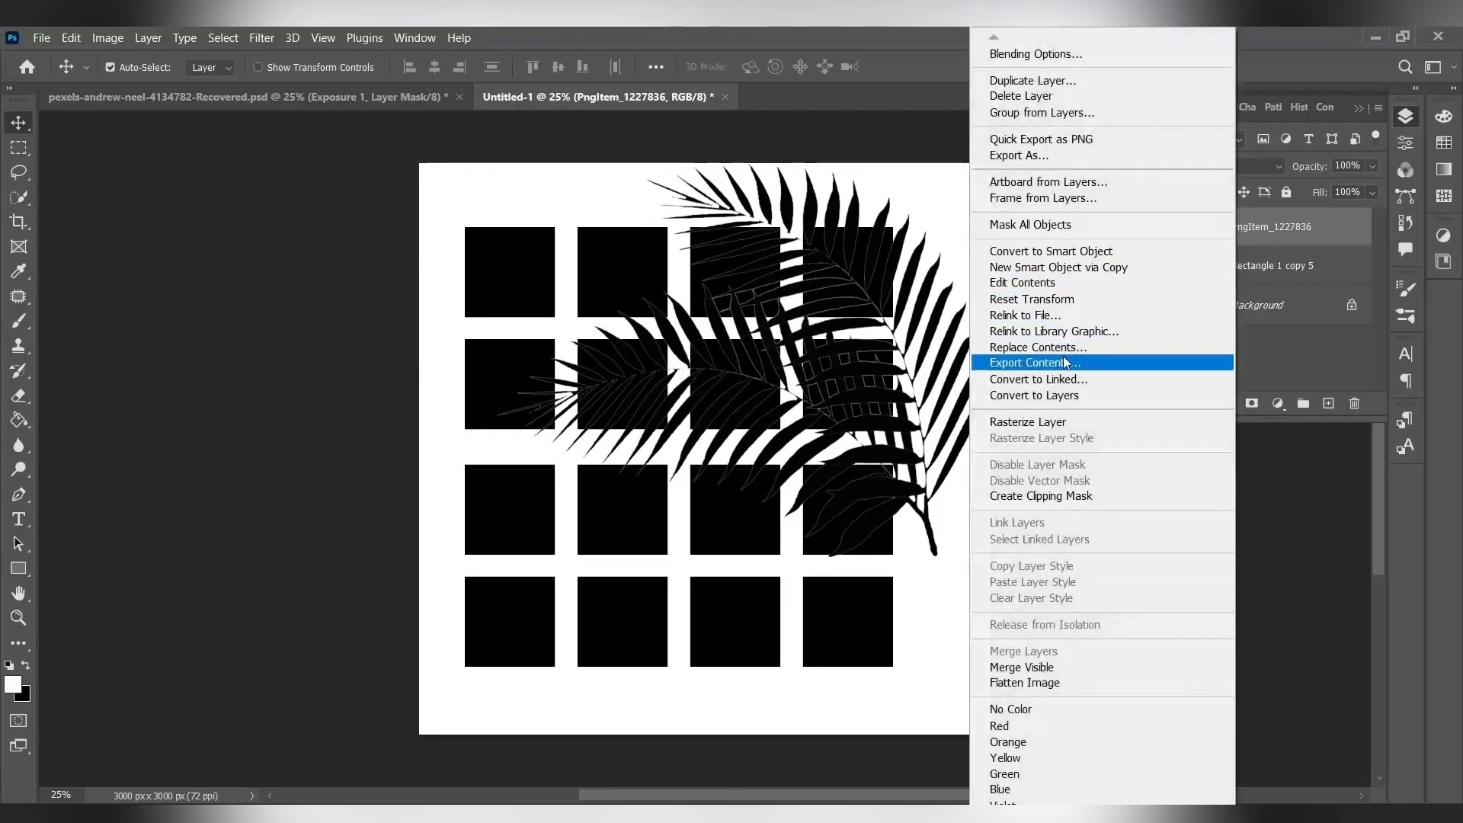
left_click(1028, 424)
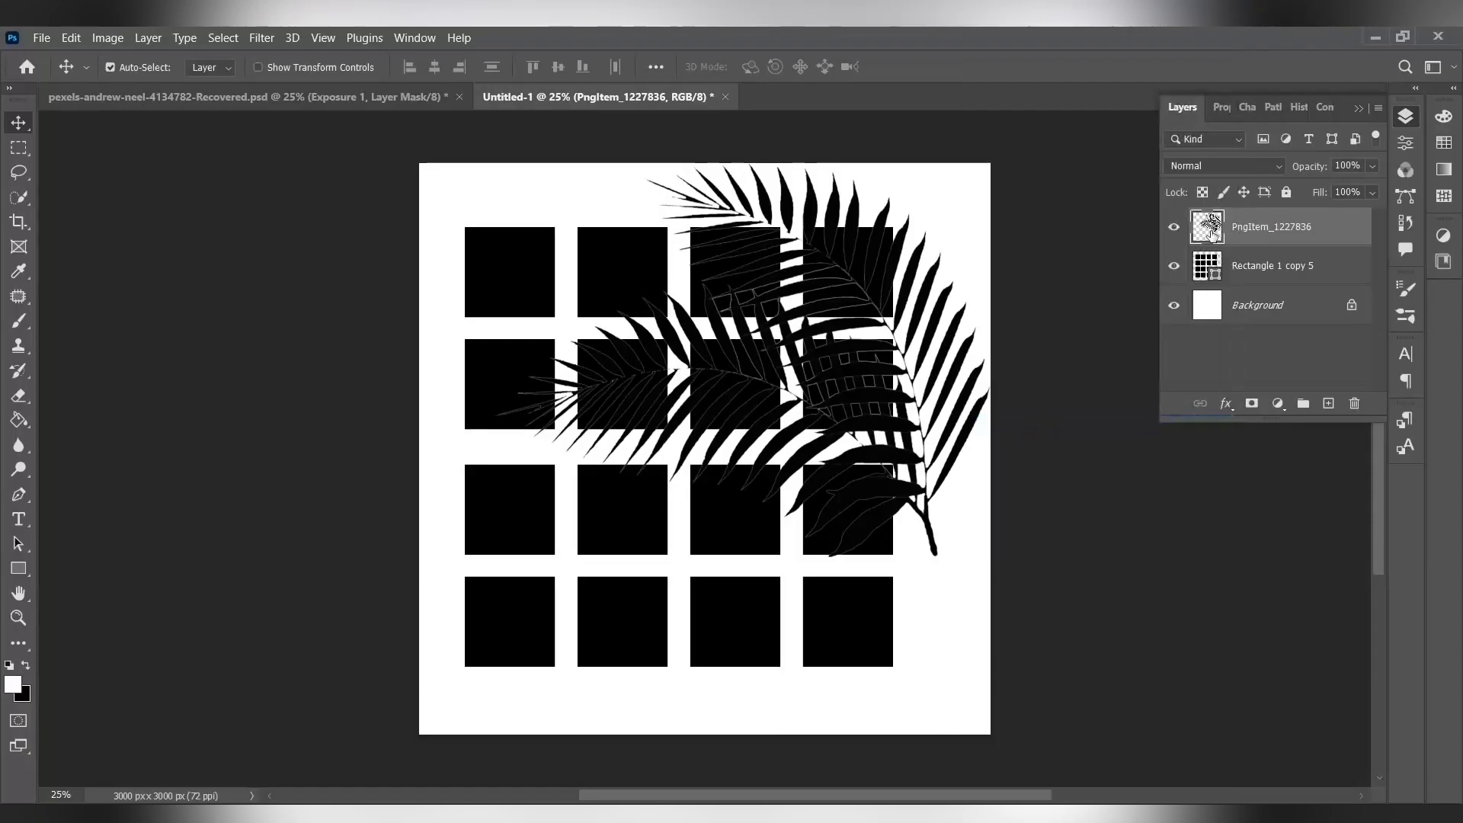
key("ctrl+i")
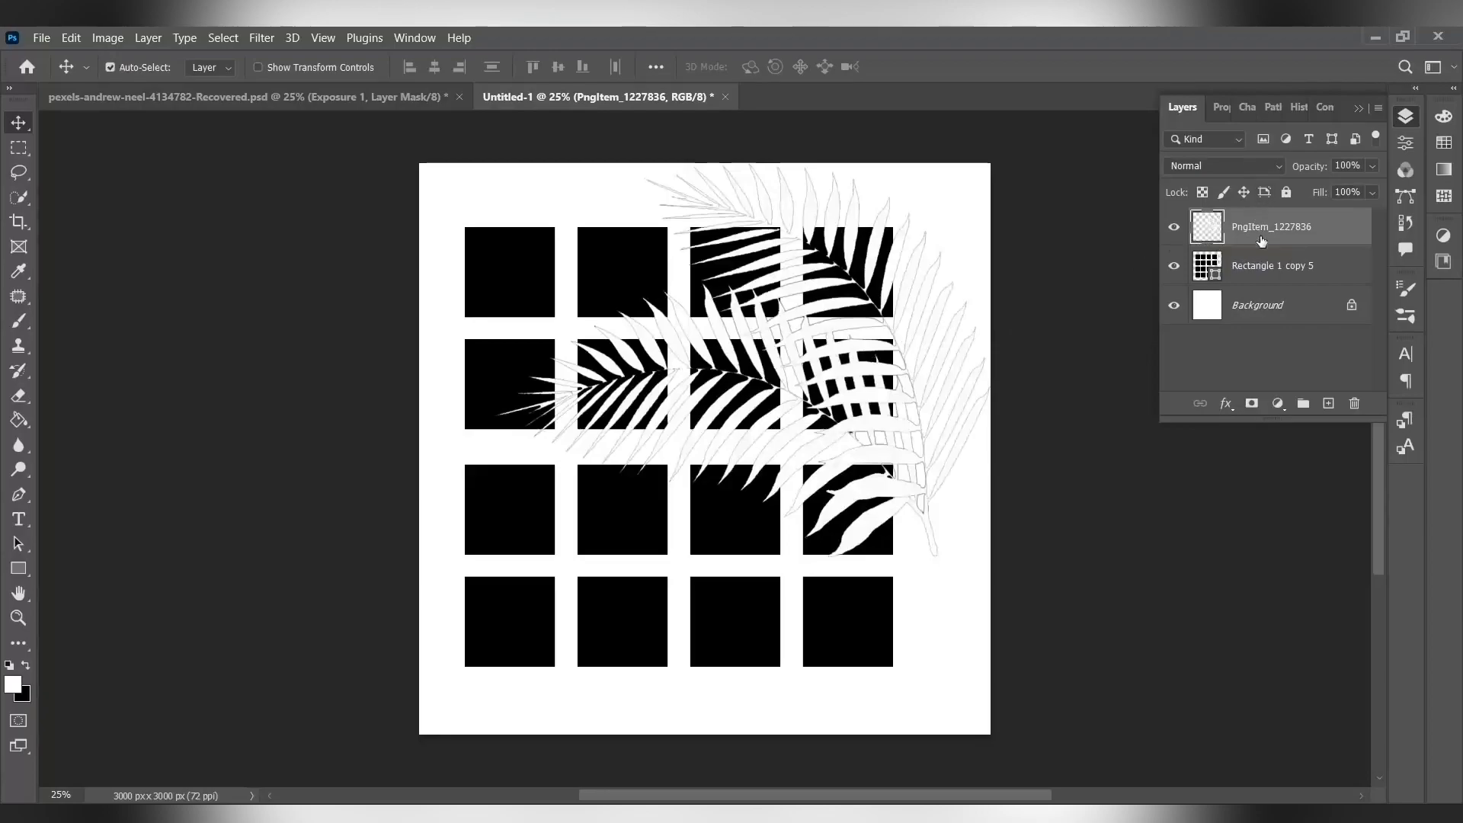
Clip the palm leaf layer to the squares layer with a clipping mask, and merge the two layers
right_click(1235, 241)
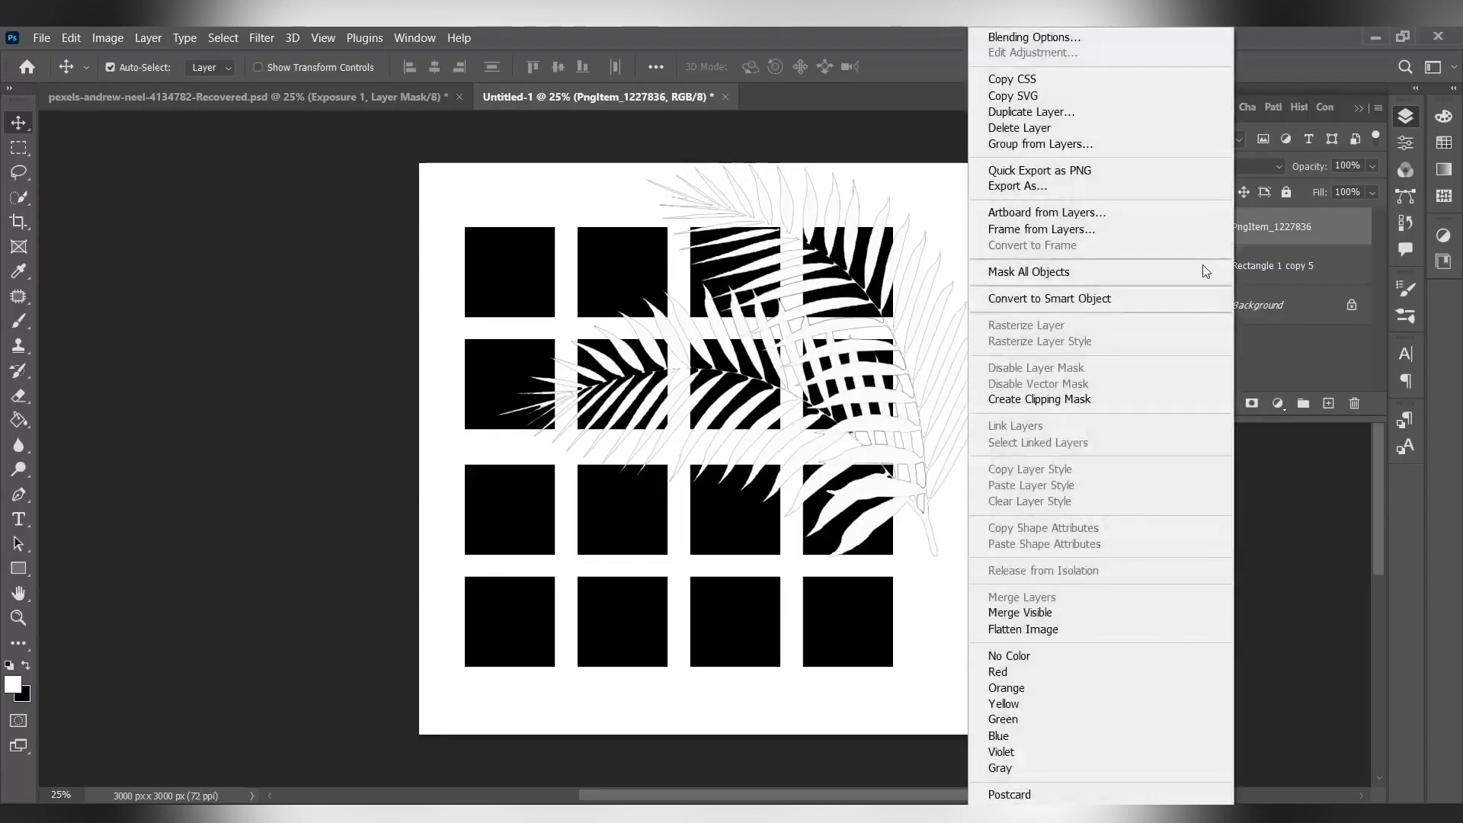
left_click(1096, 400)
left_click(1317, 273, "shift")
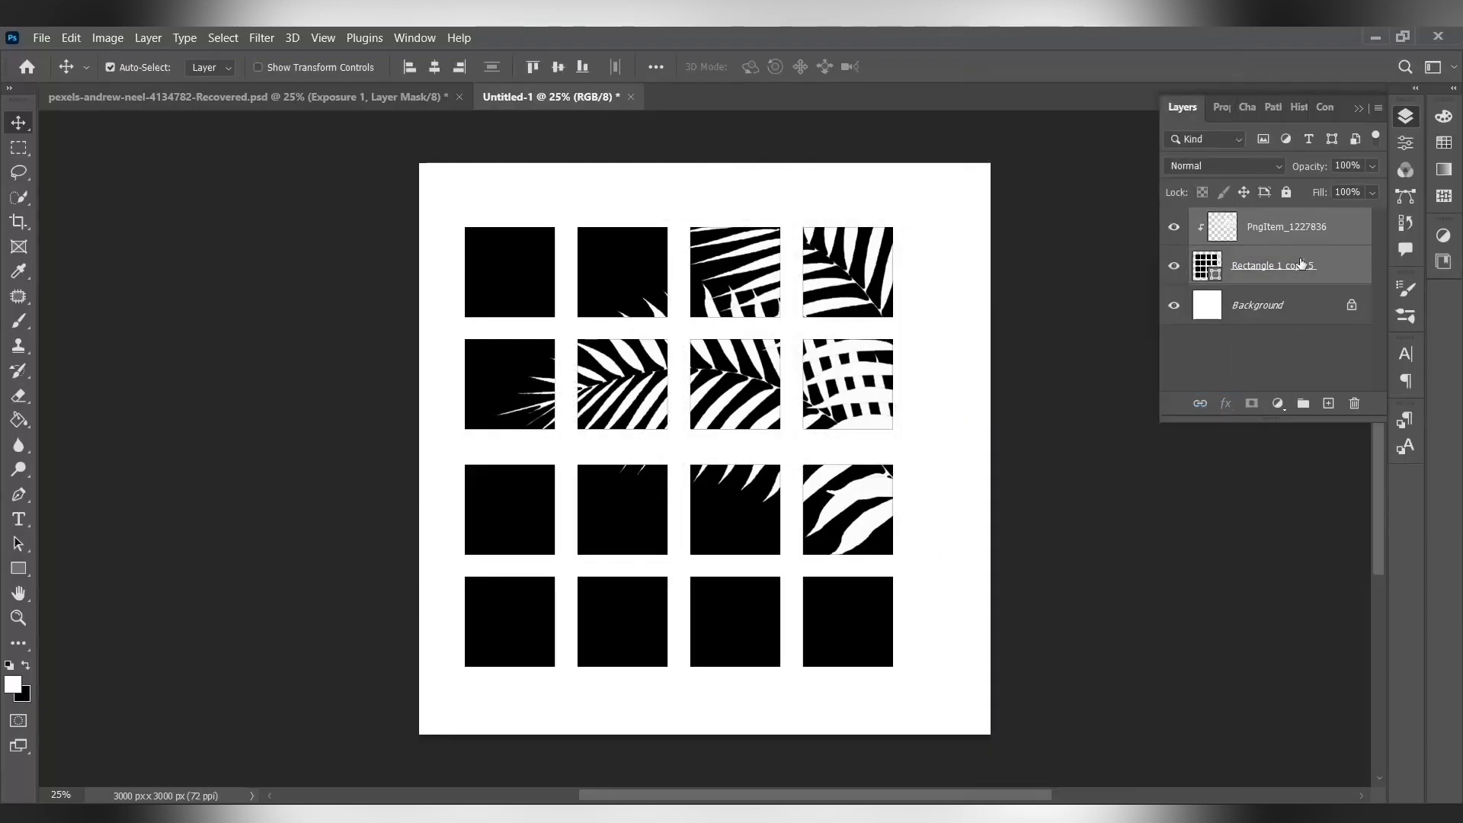
right_click(1295, 257)
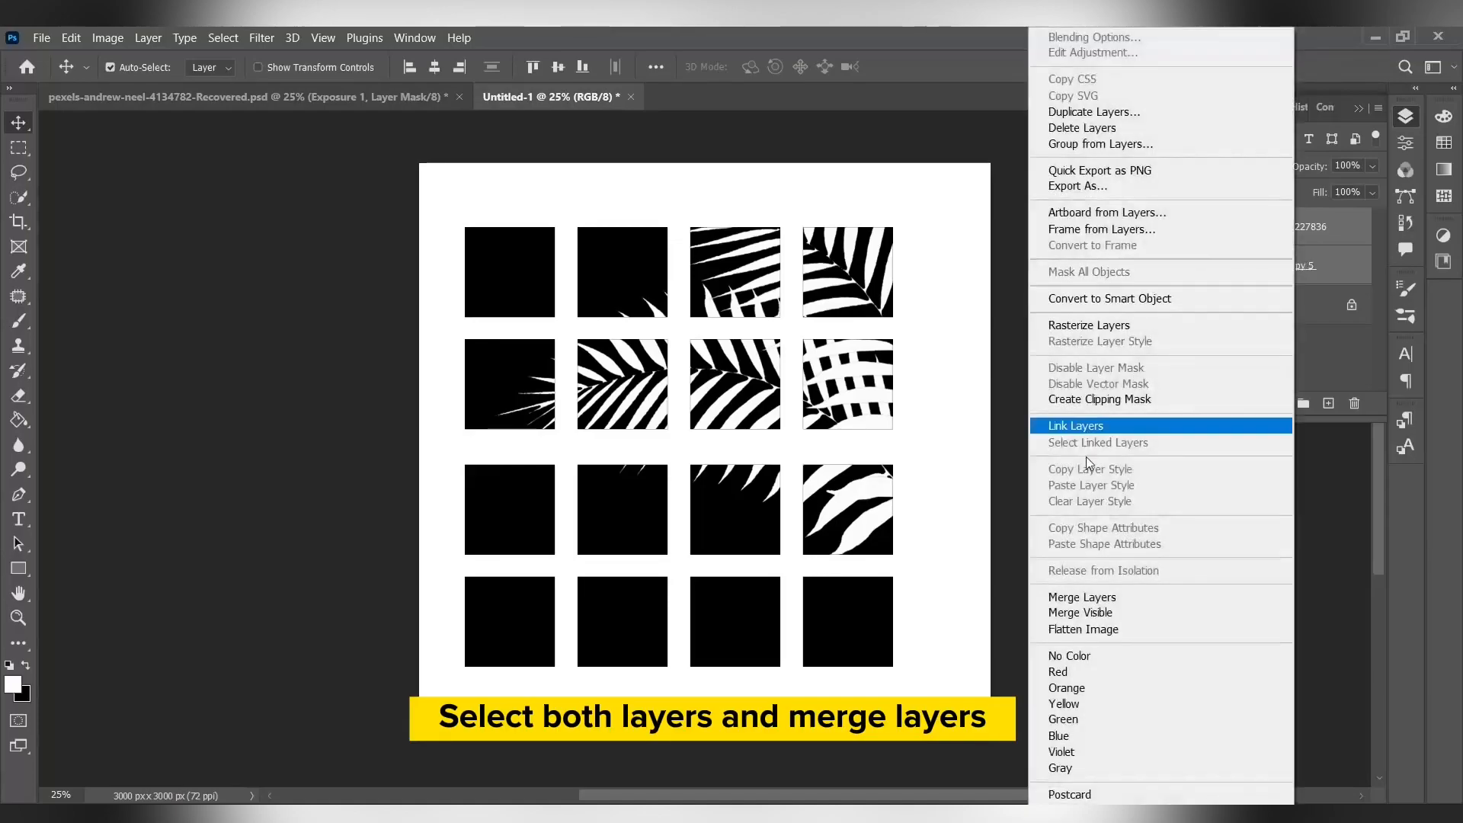
left_click(1097, 597)
Skew the merged window grid horizontally by about 11° and centre it on the canvas
key("ctrl+t")
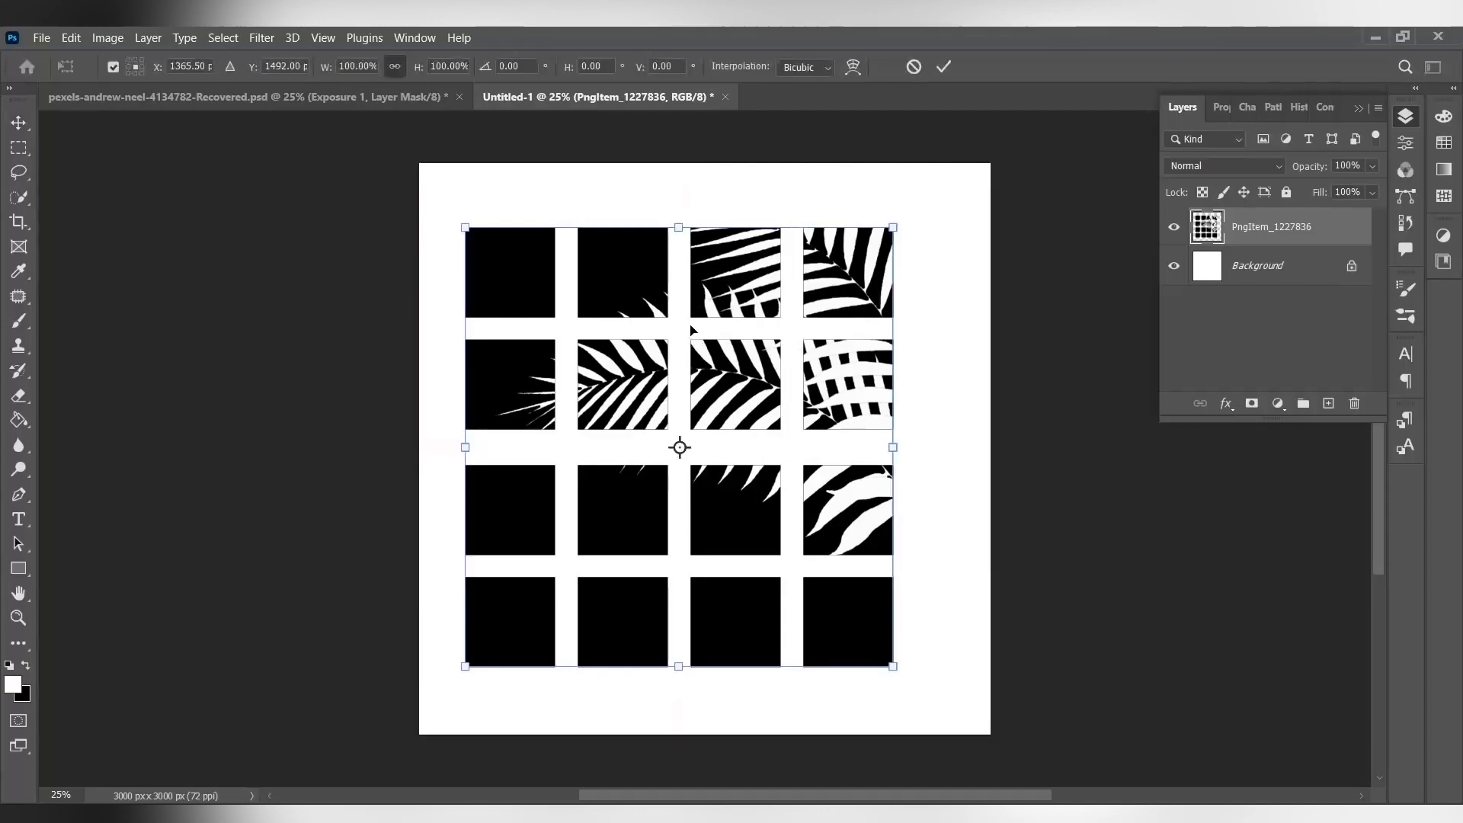
right_click(691, 329)
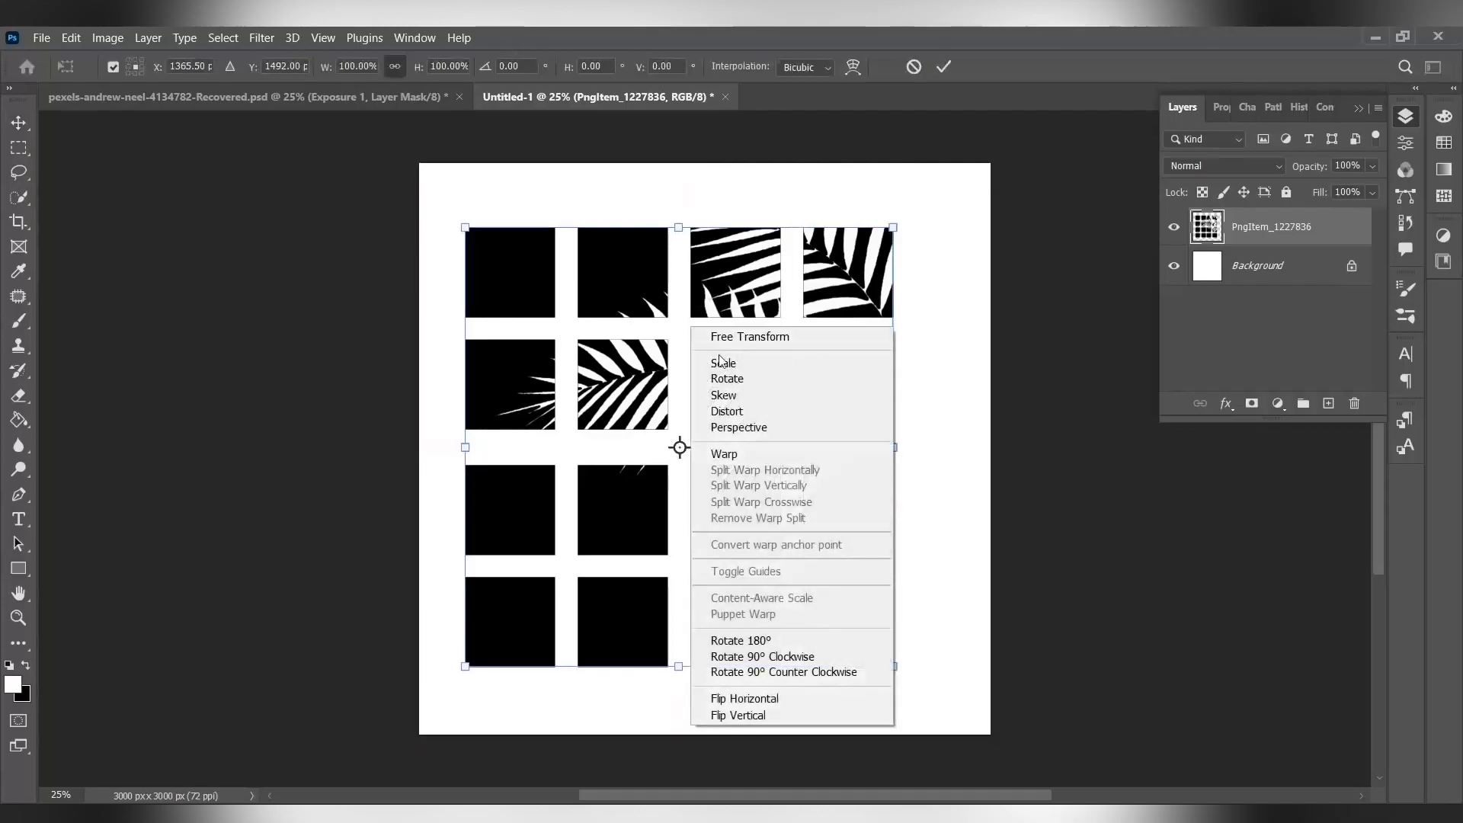
left_click(776, 435)
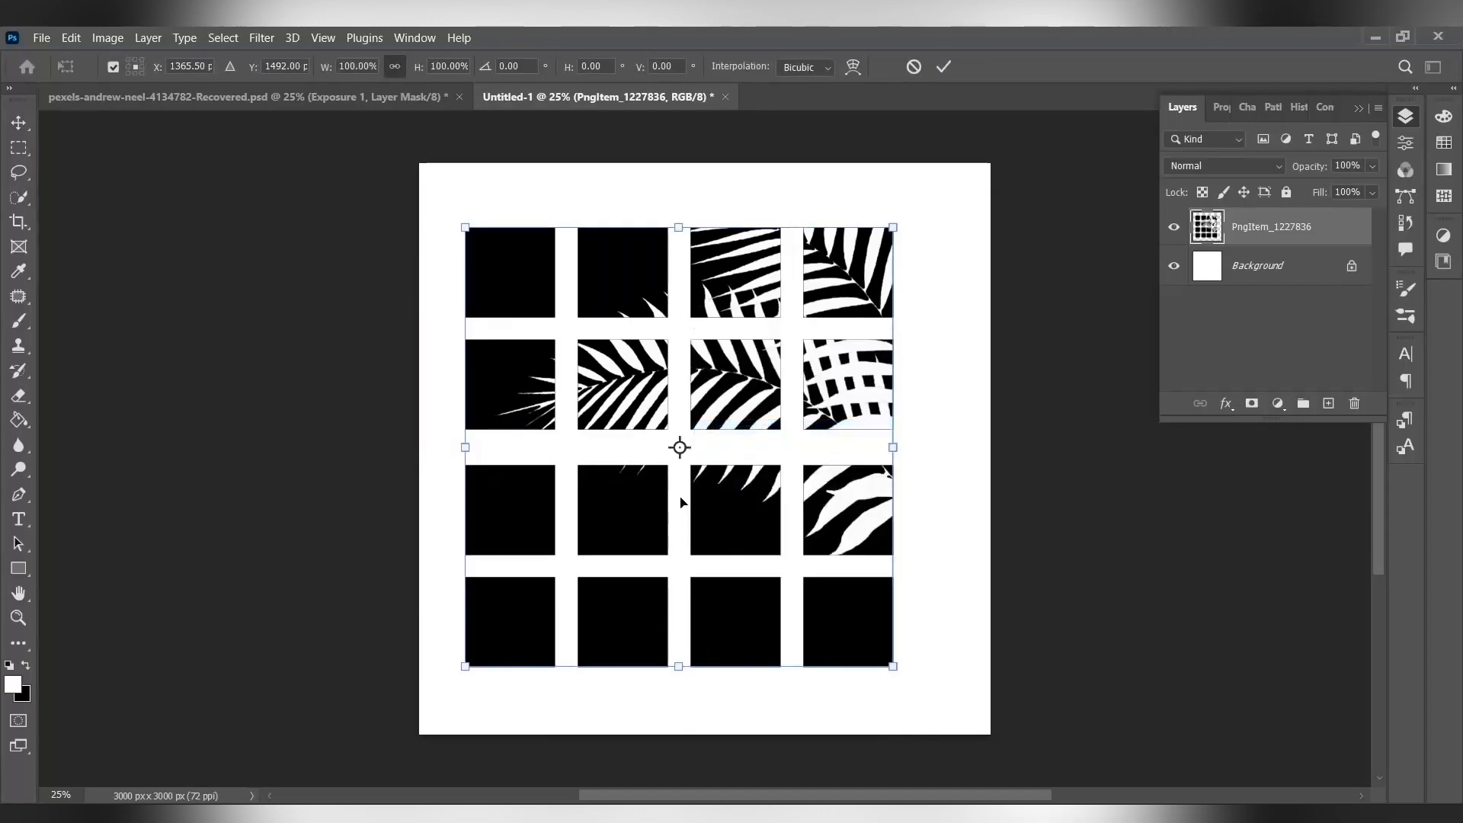
left_click_drag(682, 474, 707, 476)
left_click_drag(704, 668, 754, 669)
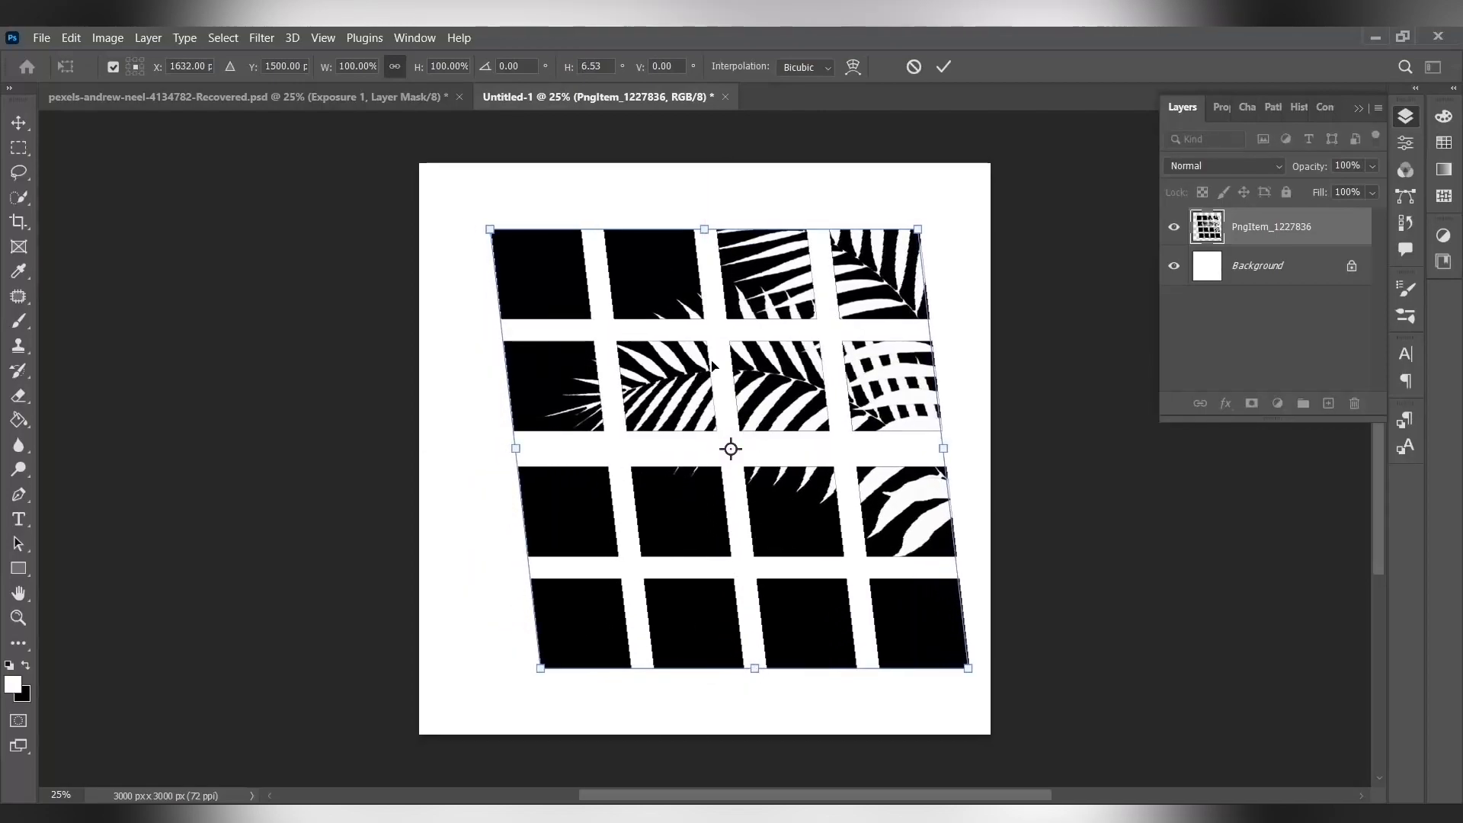
left_click_drag(708, 230, 665, 227)
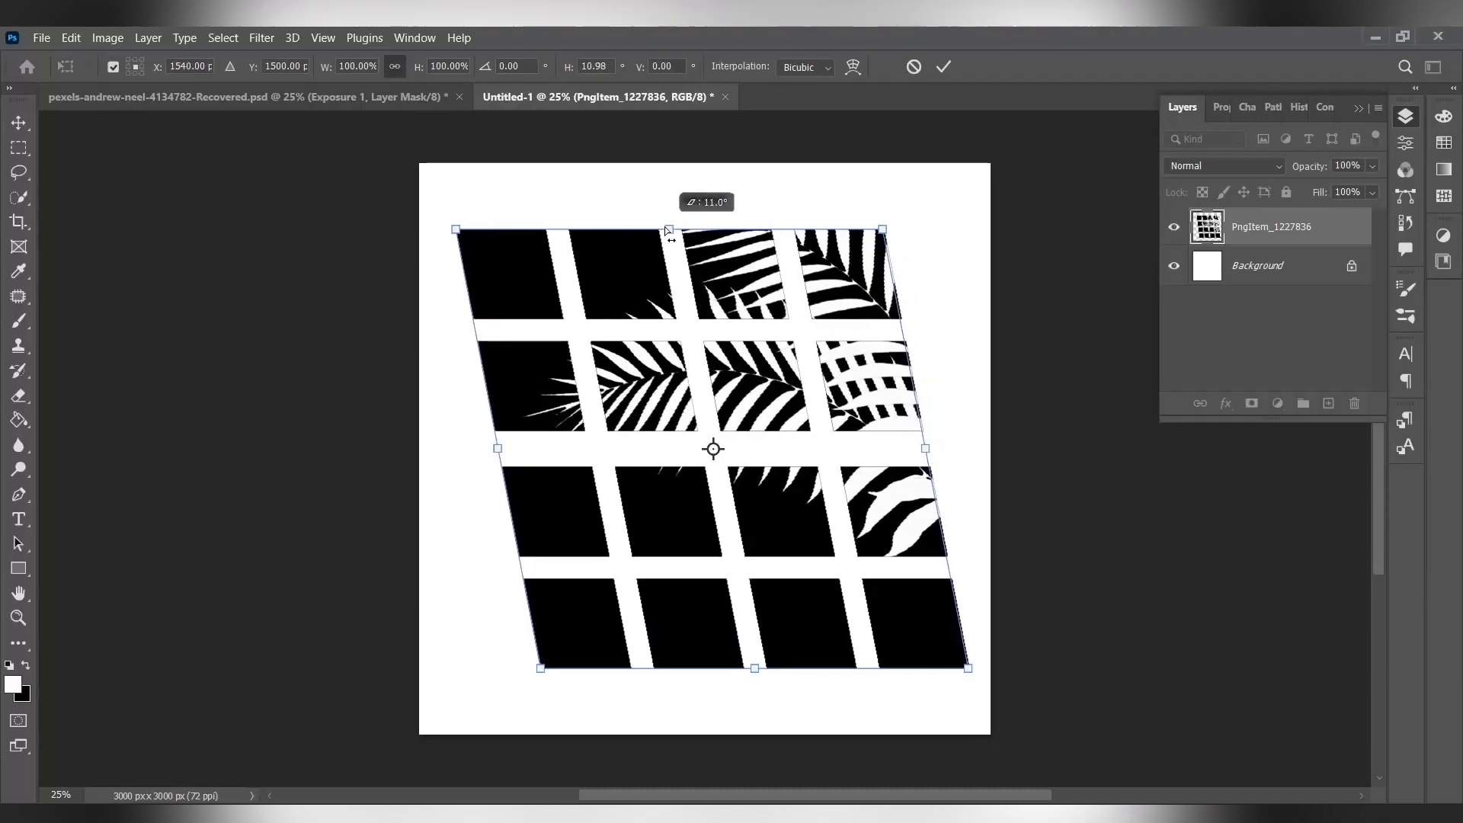
left_click_drag(745, 445, 736, 444)
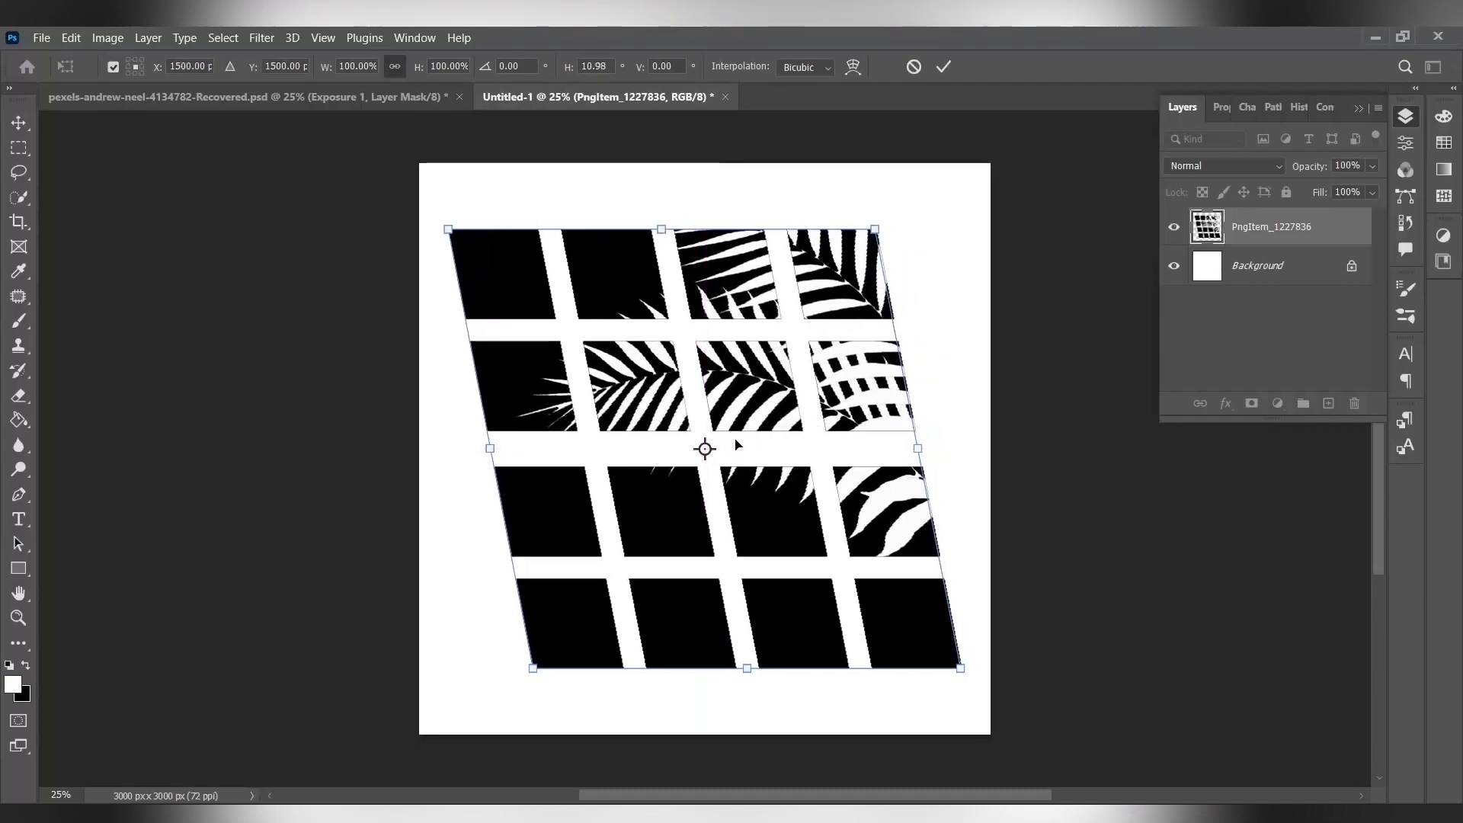
left_click(943, 67)
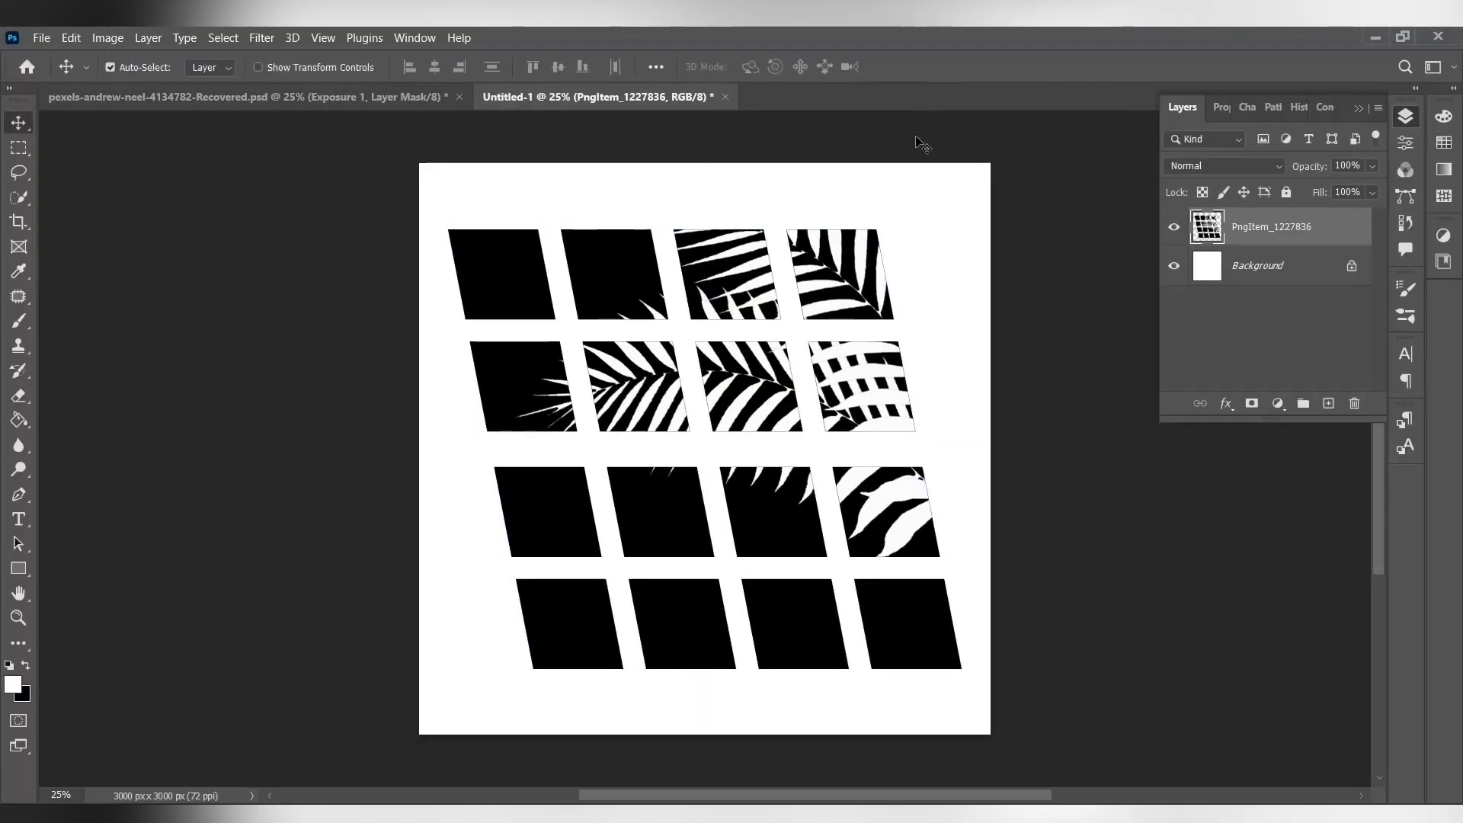
Define the skewed window grid as a brush preset named "win"
left_click(71, 38)
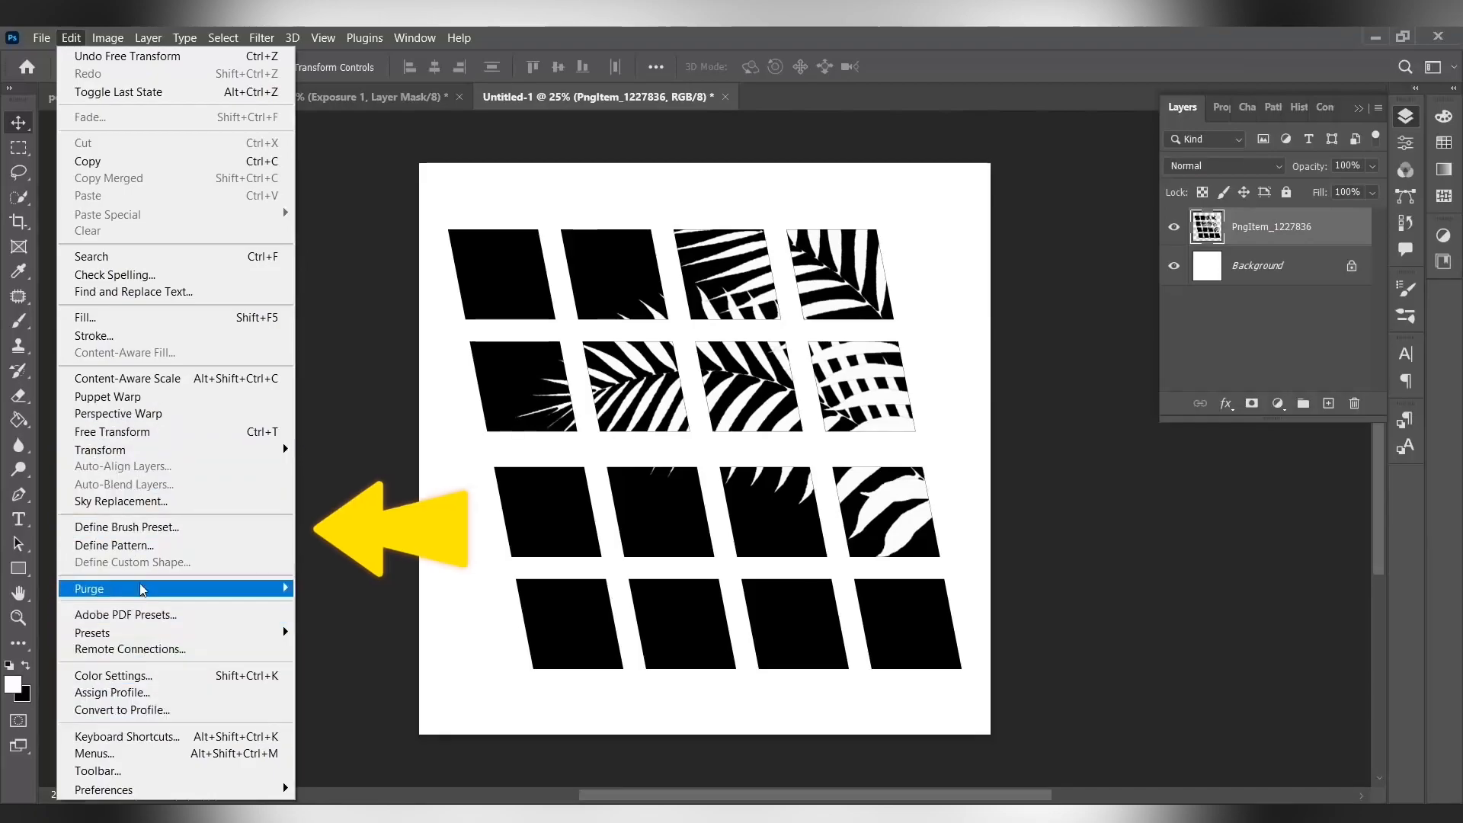
left_click(156, 533)
type("win")
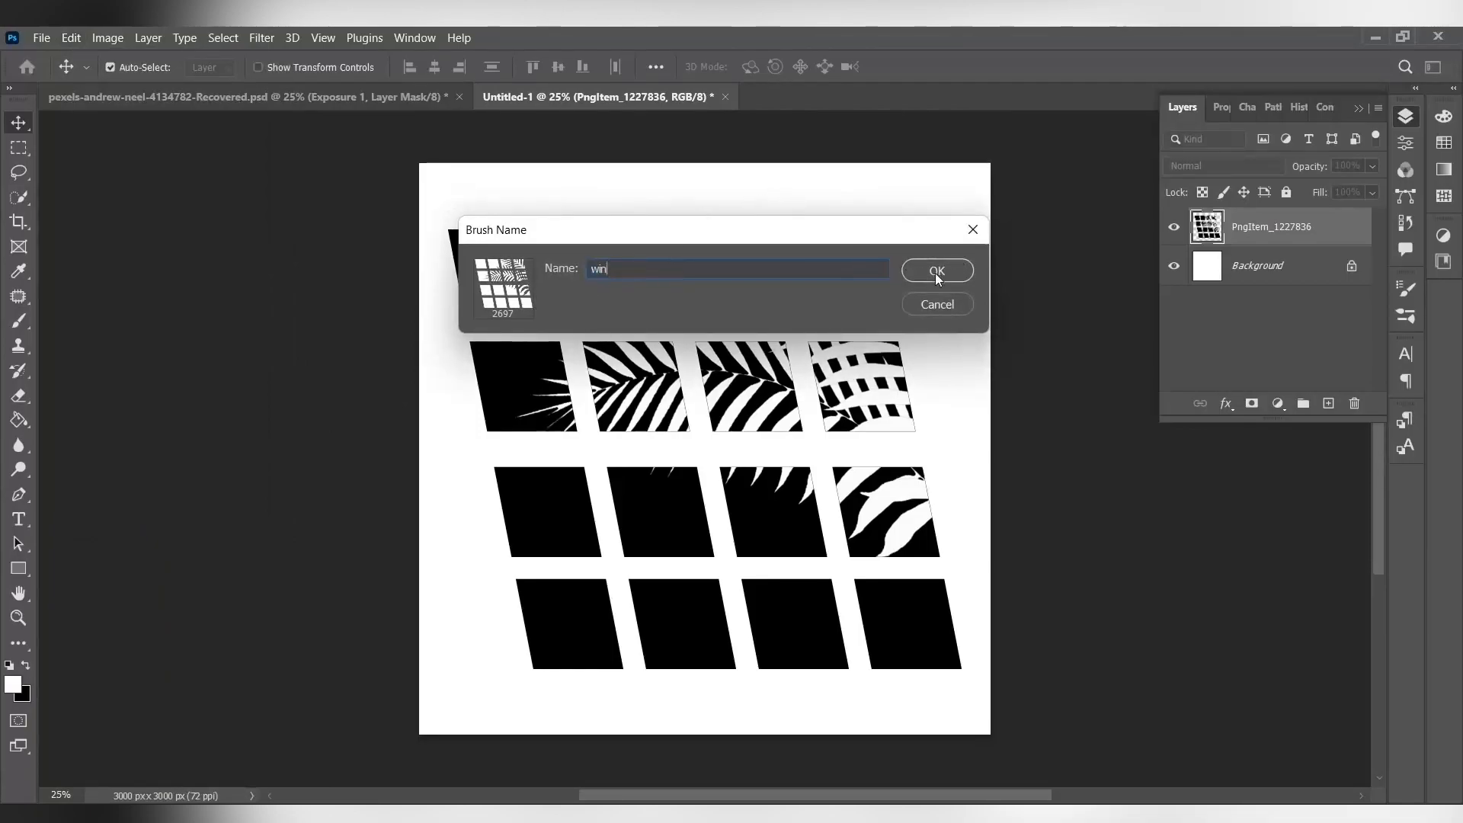
left_click(936, 271)
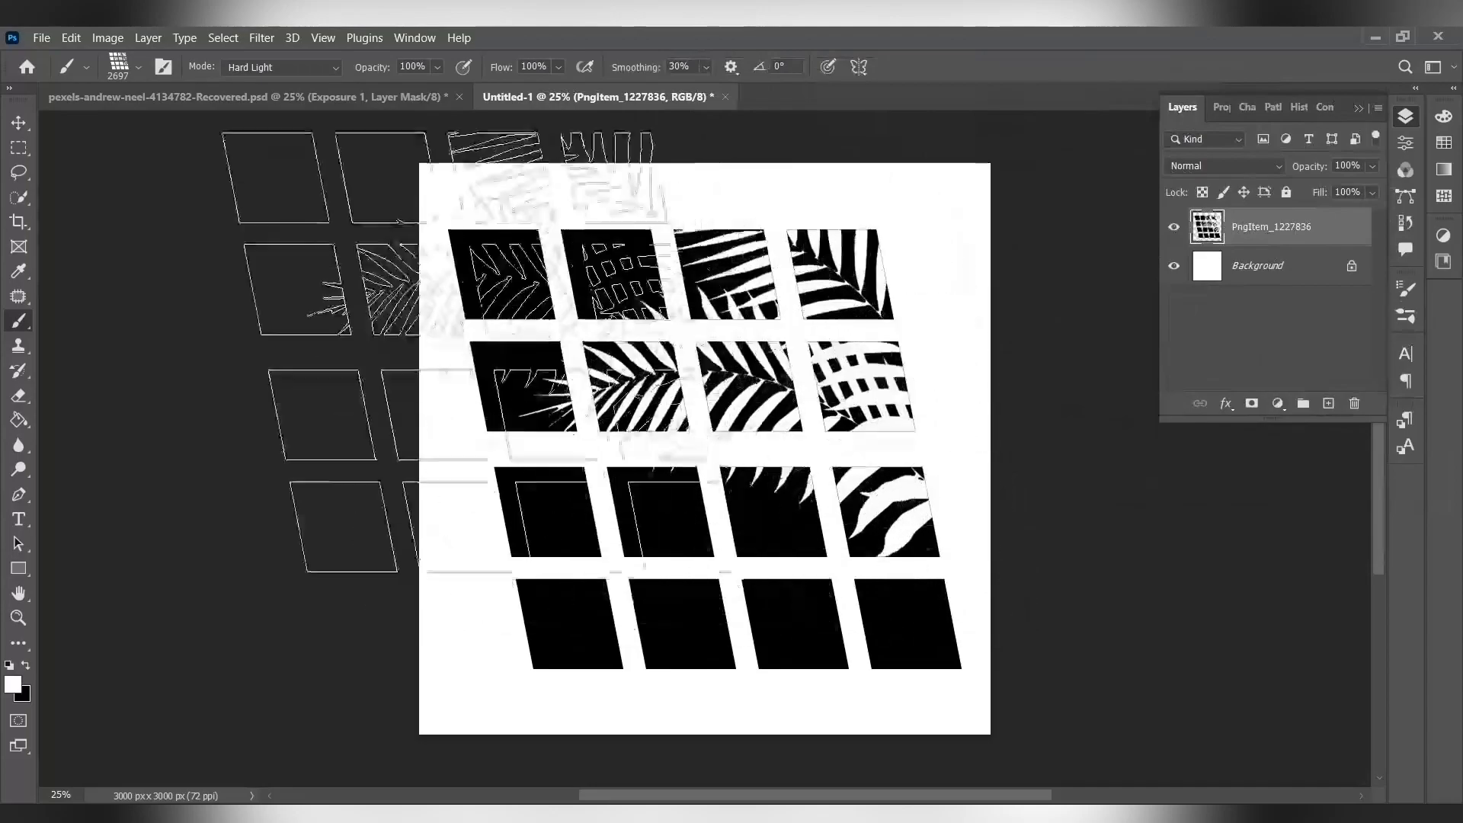
In the photo document, stamp the window brush once in black at 3500 px over the centre of the Exposure 1 layer mask
left_click(275, 96)
key("x")
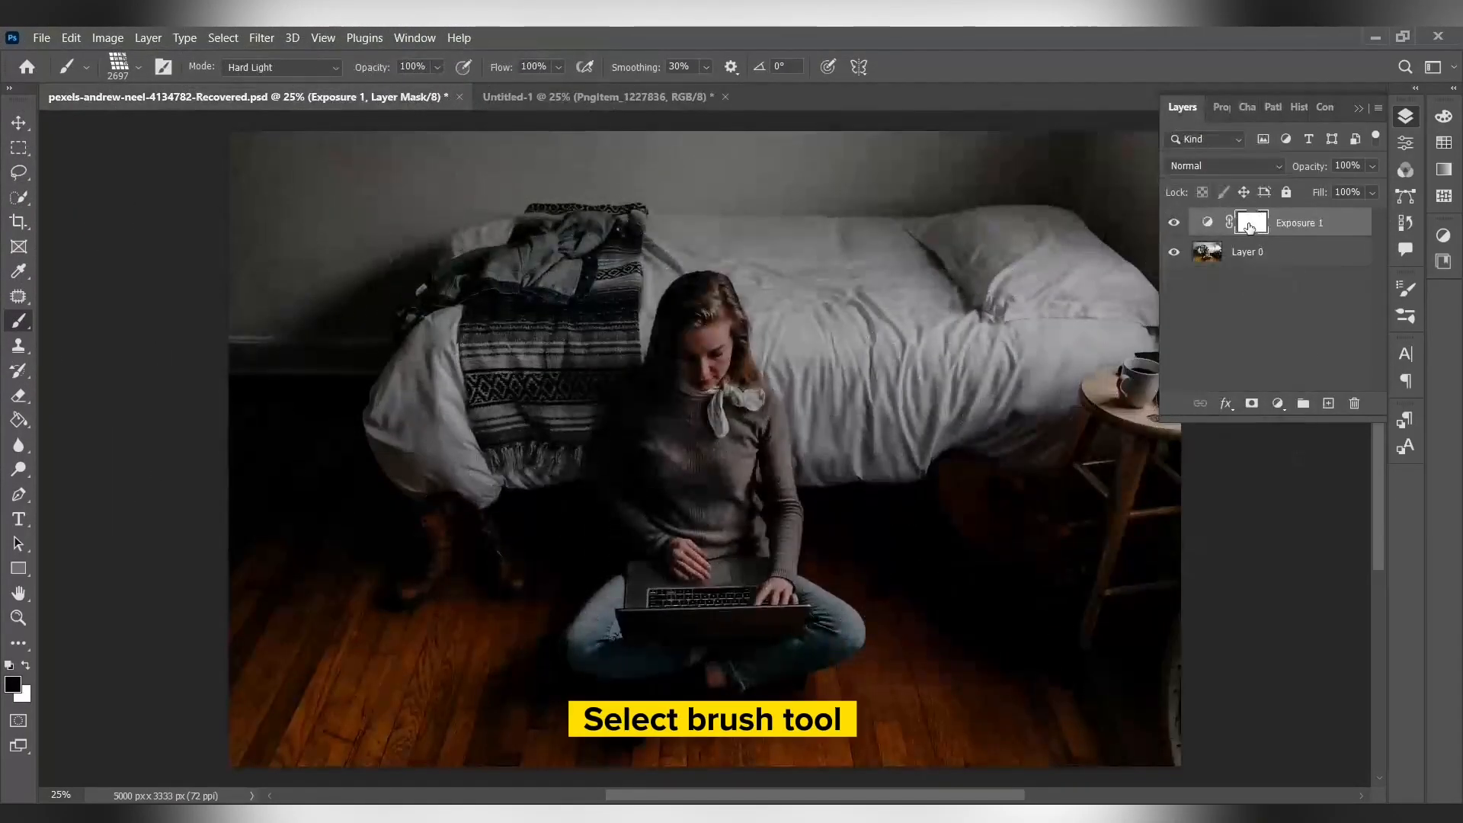
scroll(677, 401, "down", 1)
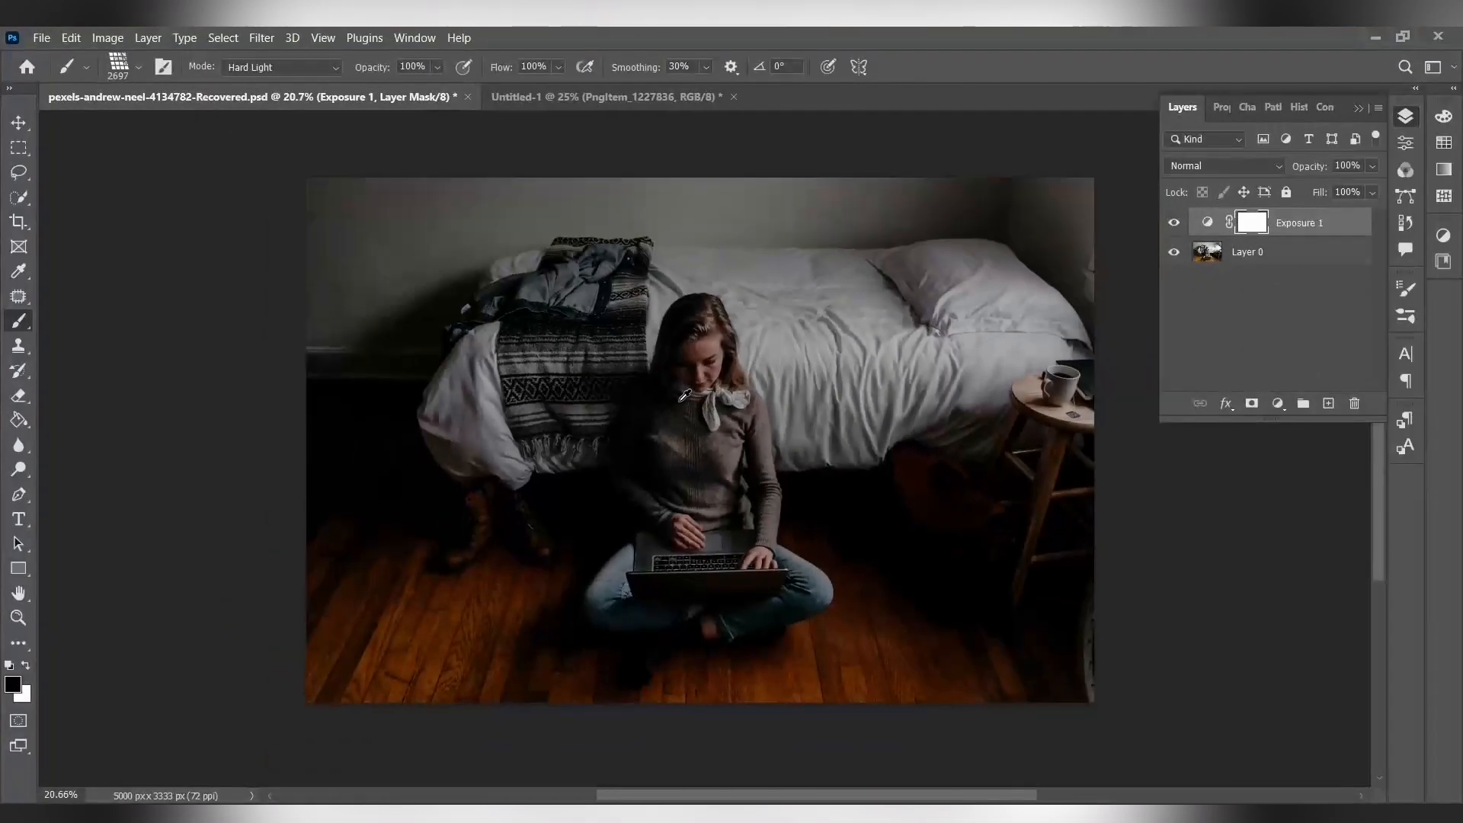
key("bracketright")
key("bracketright")
key("bracketright")
key("bracketright")
key("bracketright")
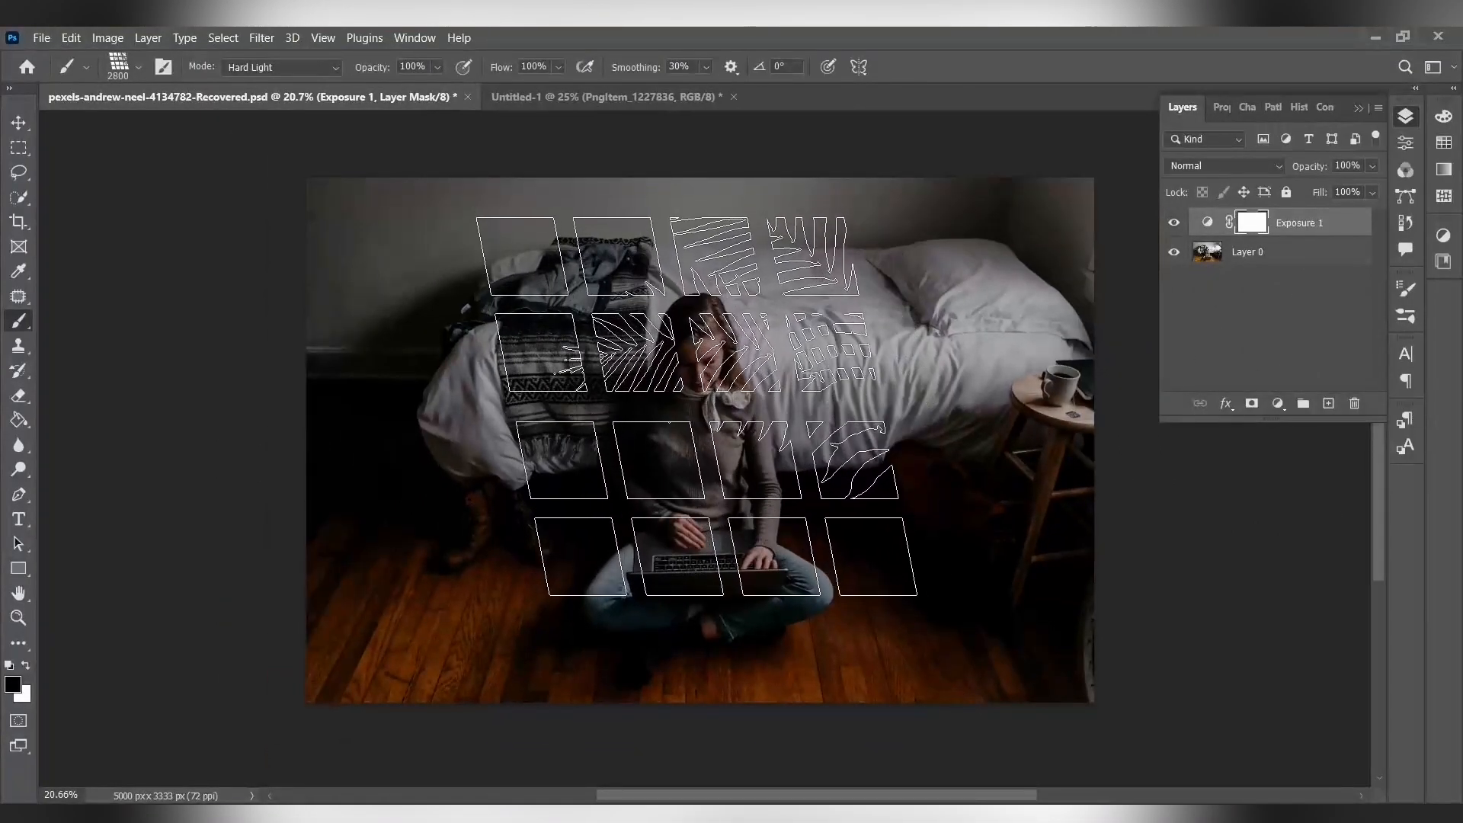
key("bracketright")
key("bracketright")
key("bracketright")
key("bracketright")
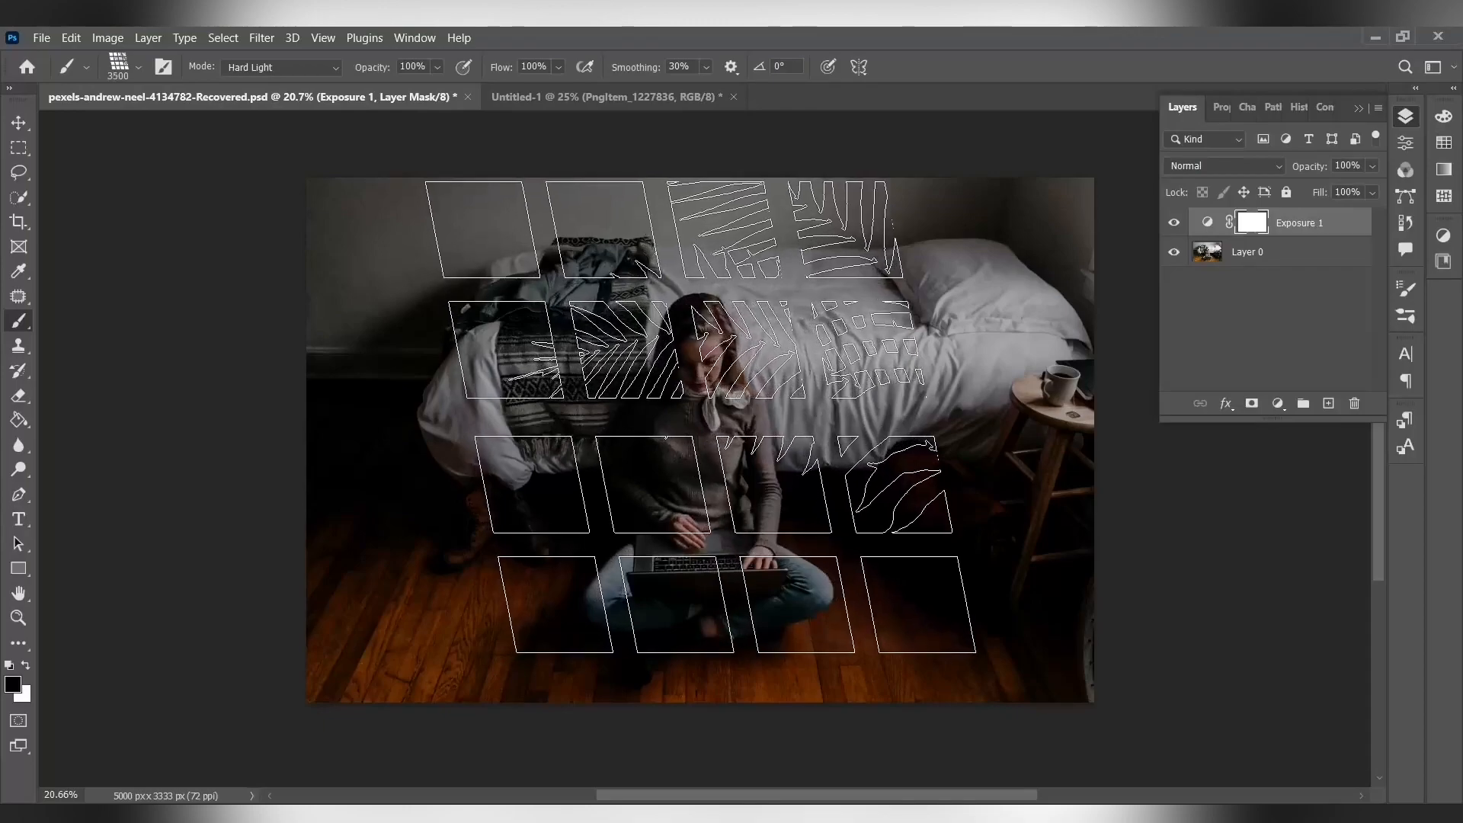
left_click(700, 417)
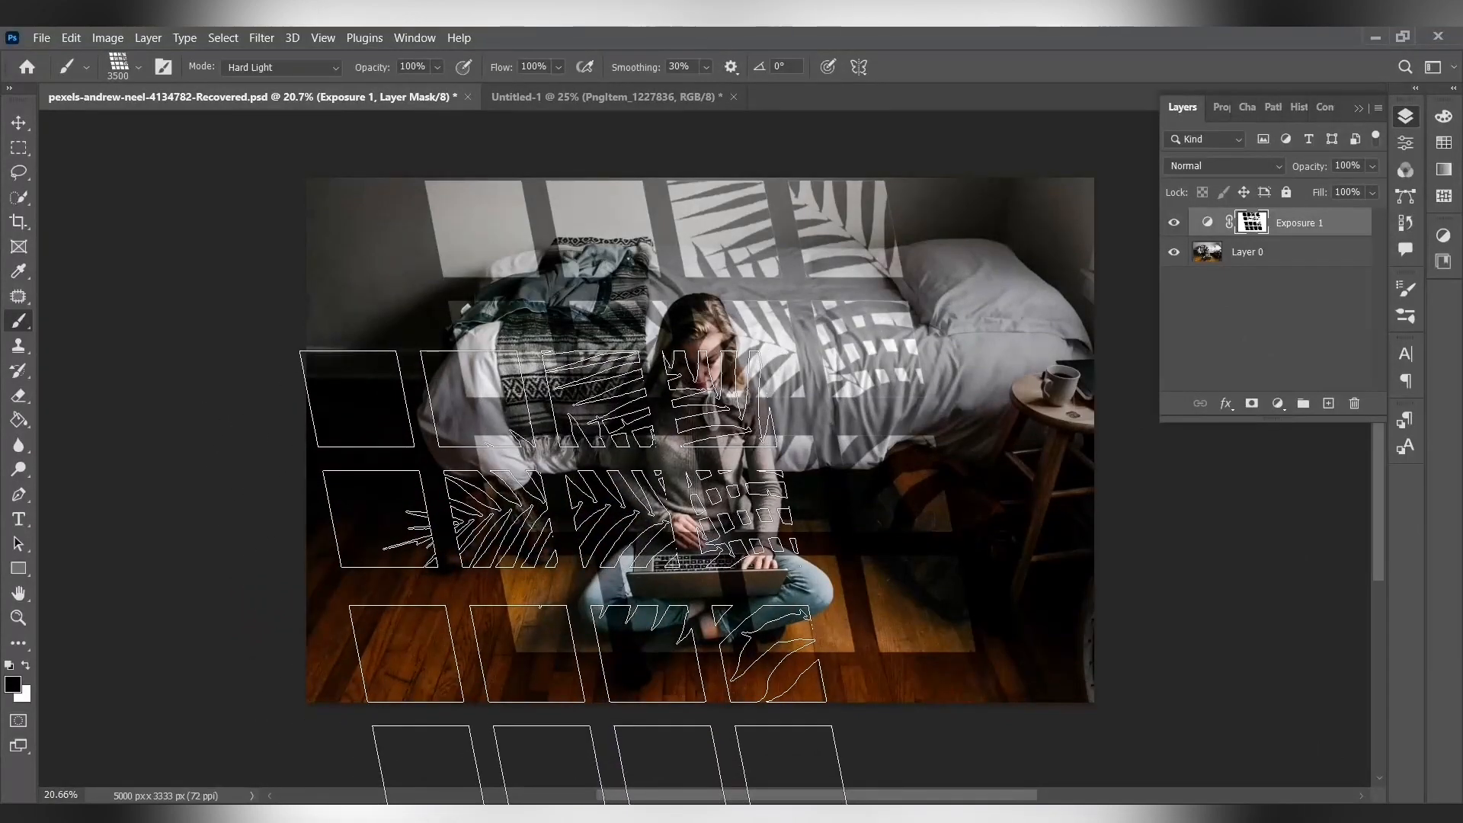
left_click(18, 122)
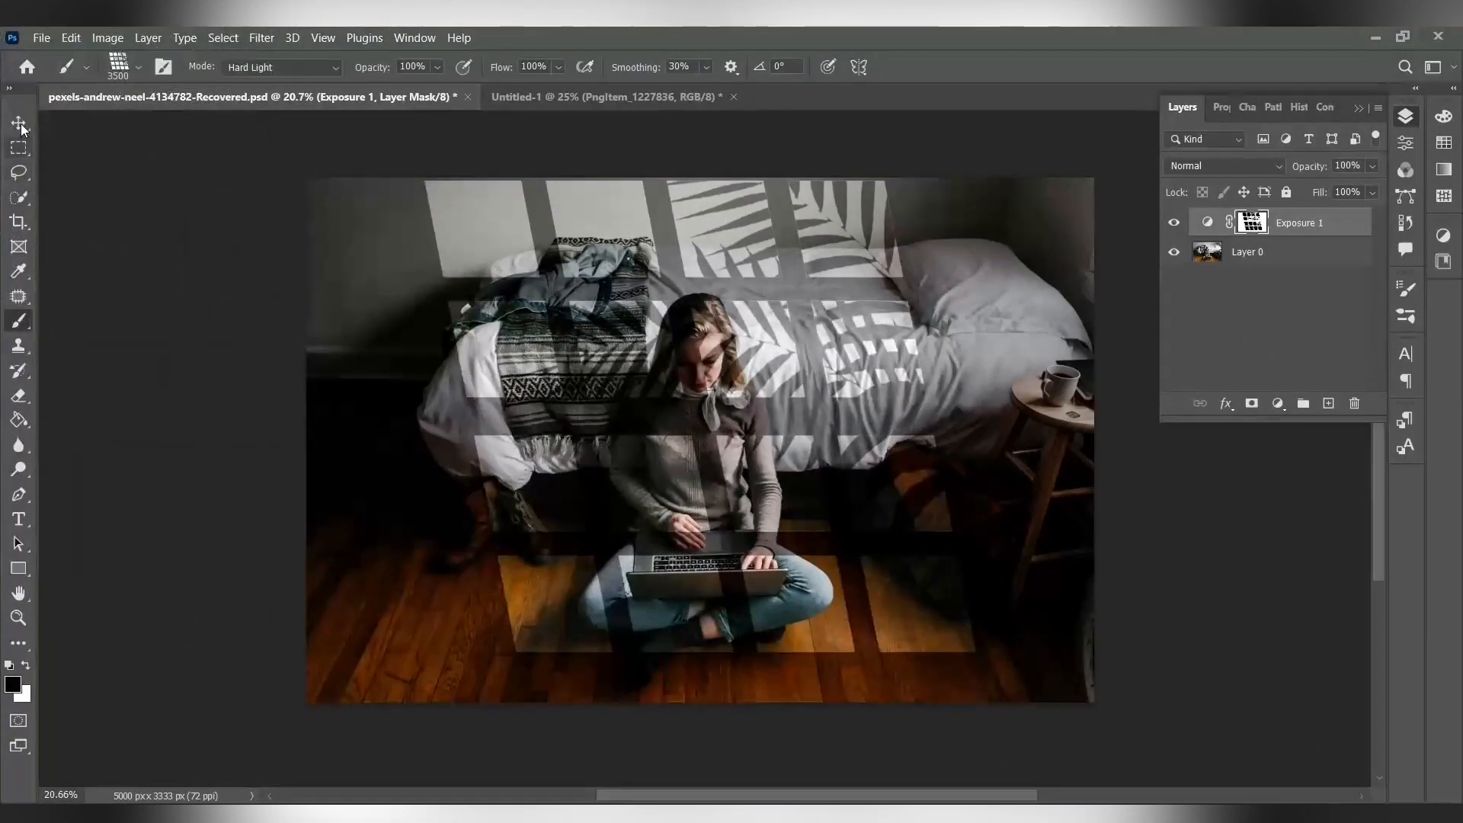
left_click(1221, 108)
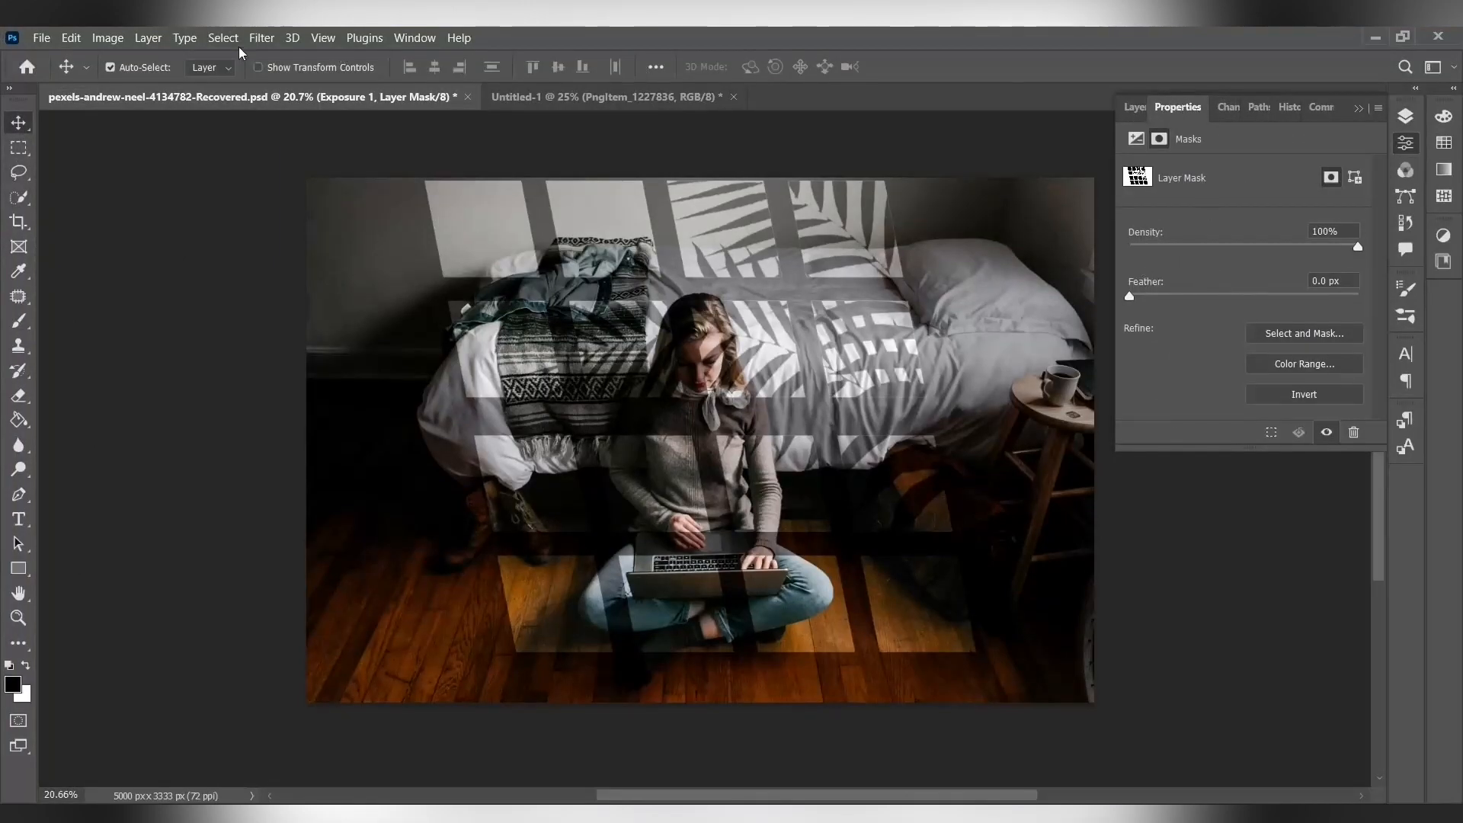
left_click(421, 37)
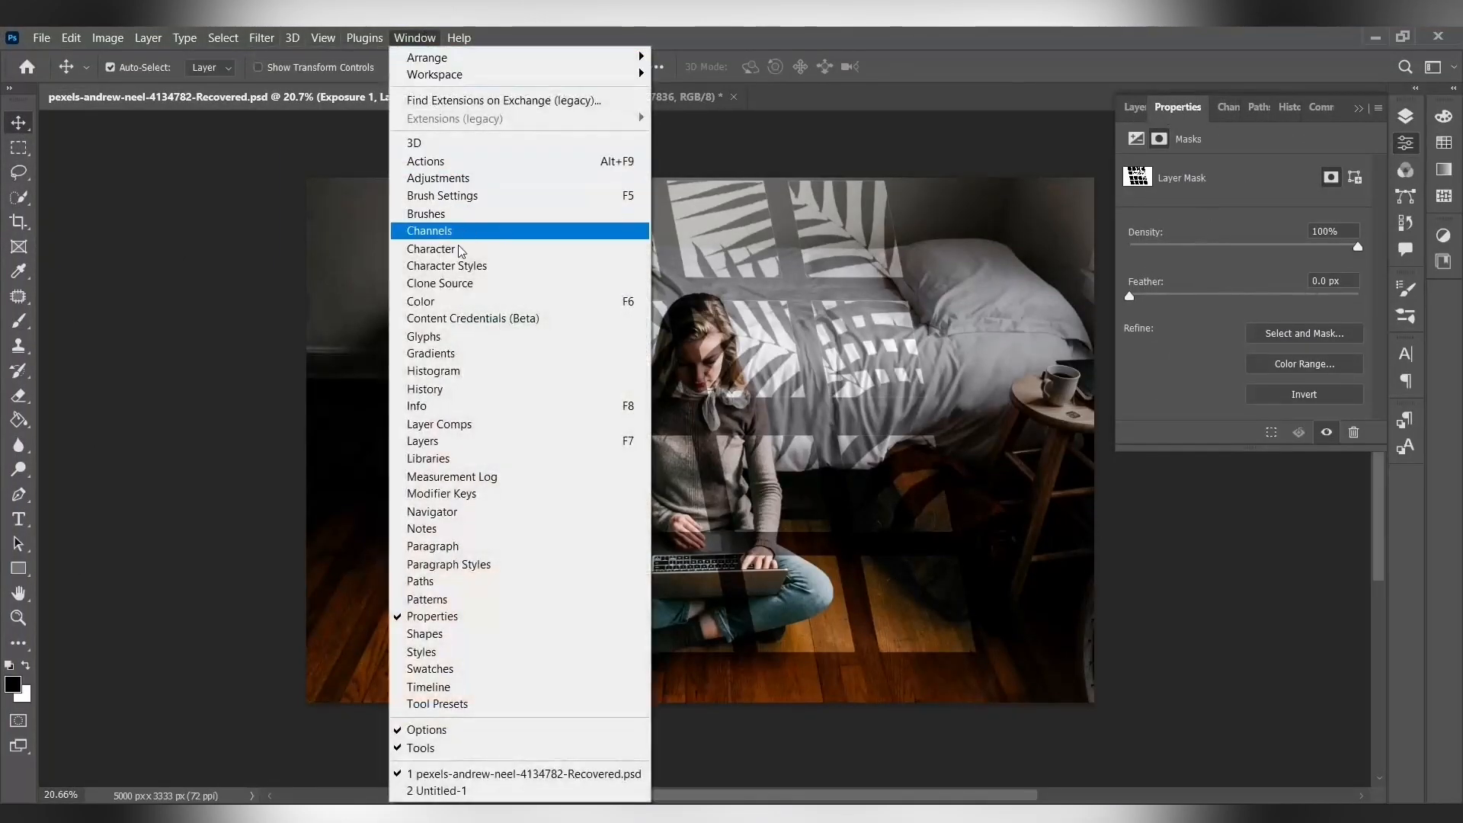
left_click(450, 617)
left_click(1407, 119)
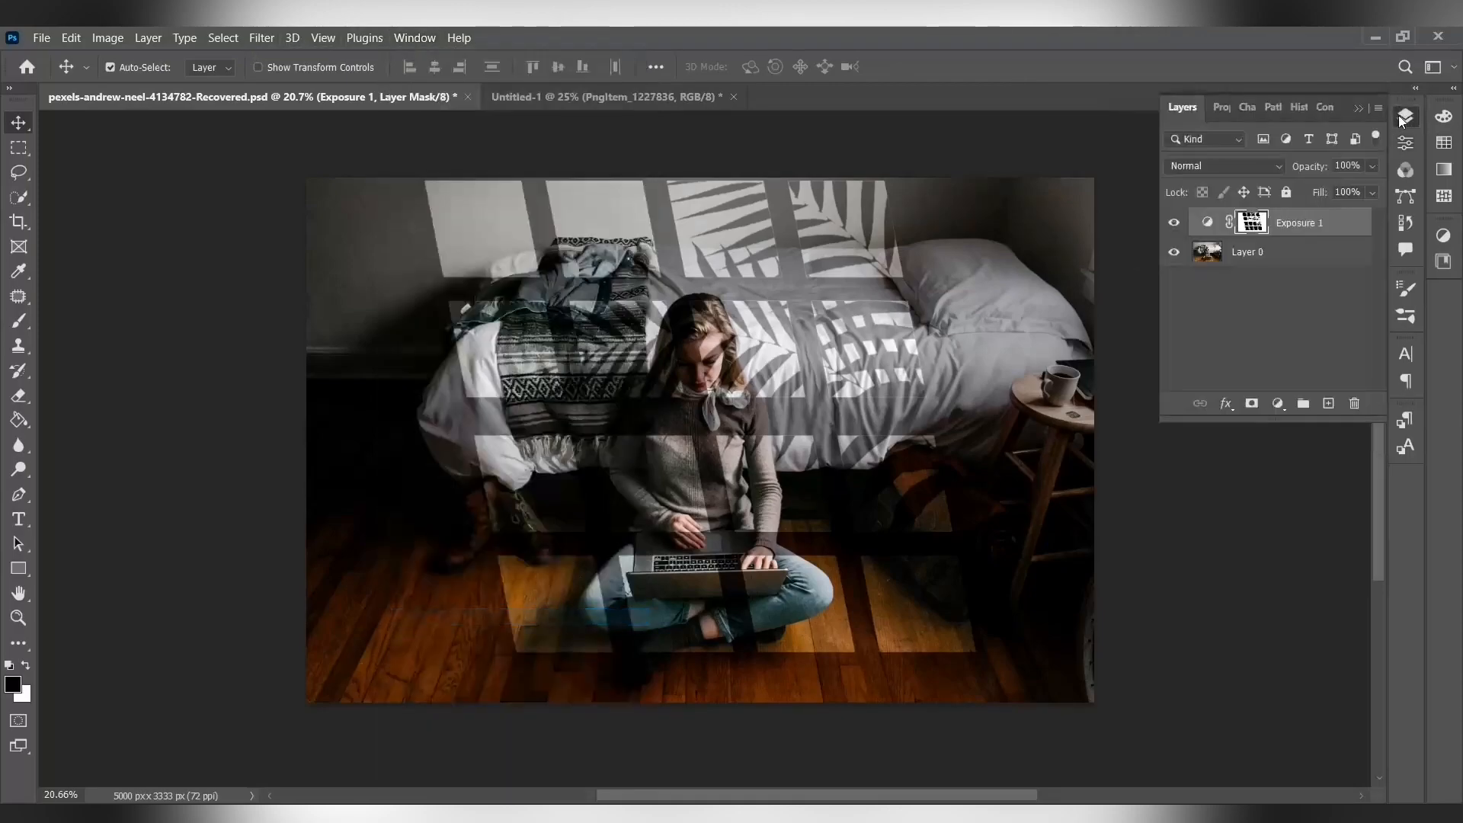
Feather the Exposure 1 layer mask by a little over 7.8 px to soften the edges of the window light
left_click(417, 38)
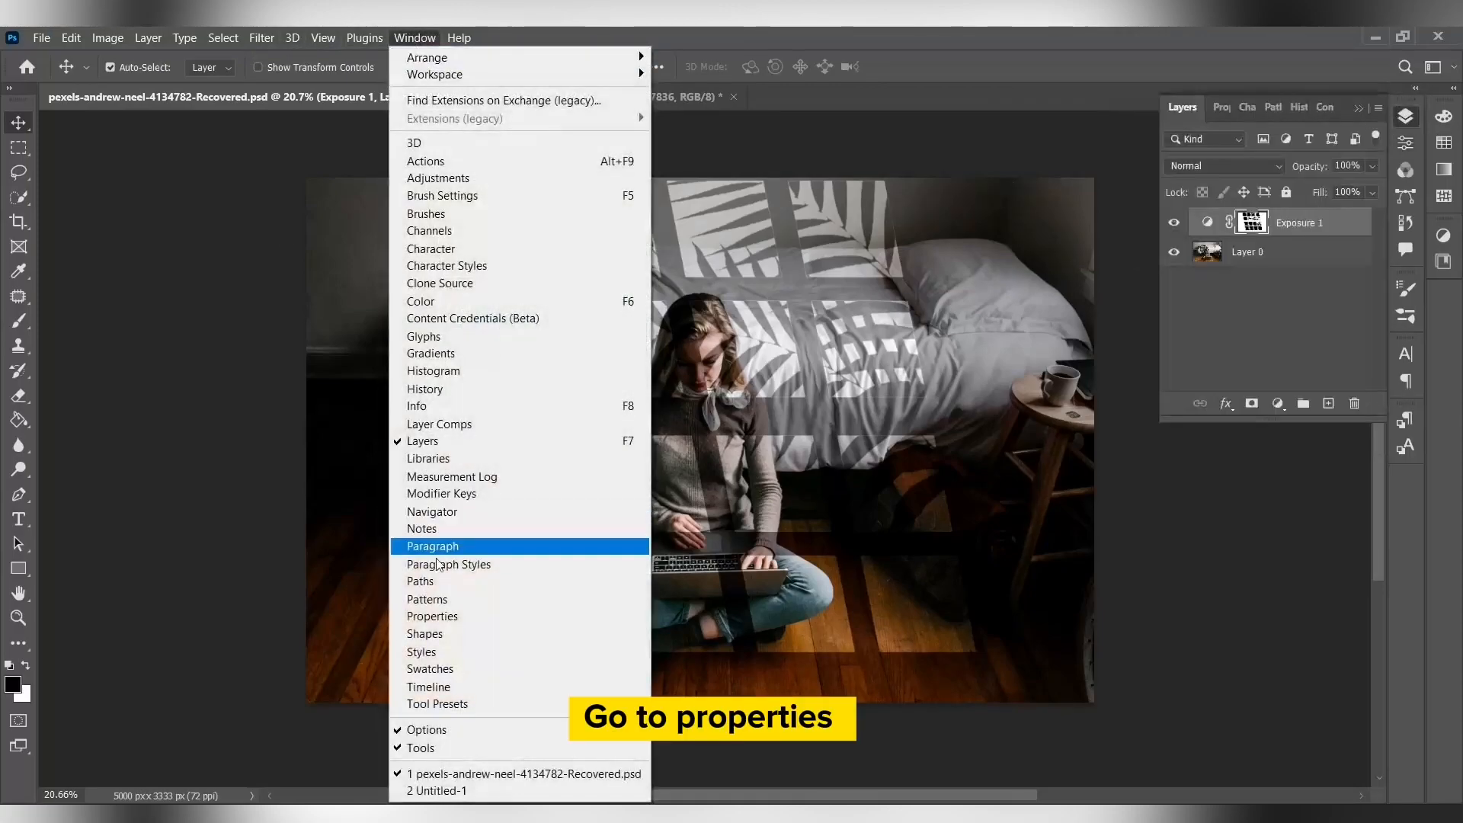
left_click(432, 615)
left_click_drag(1140, 297, 1207, 297)
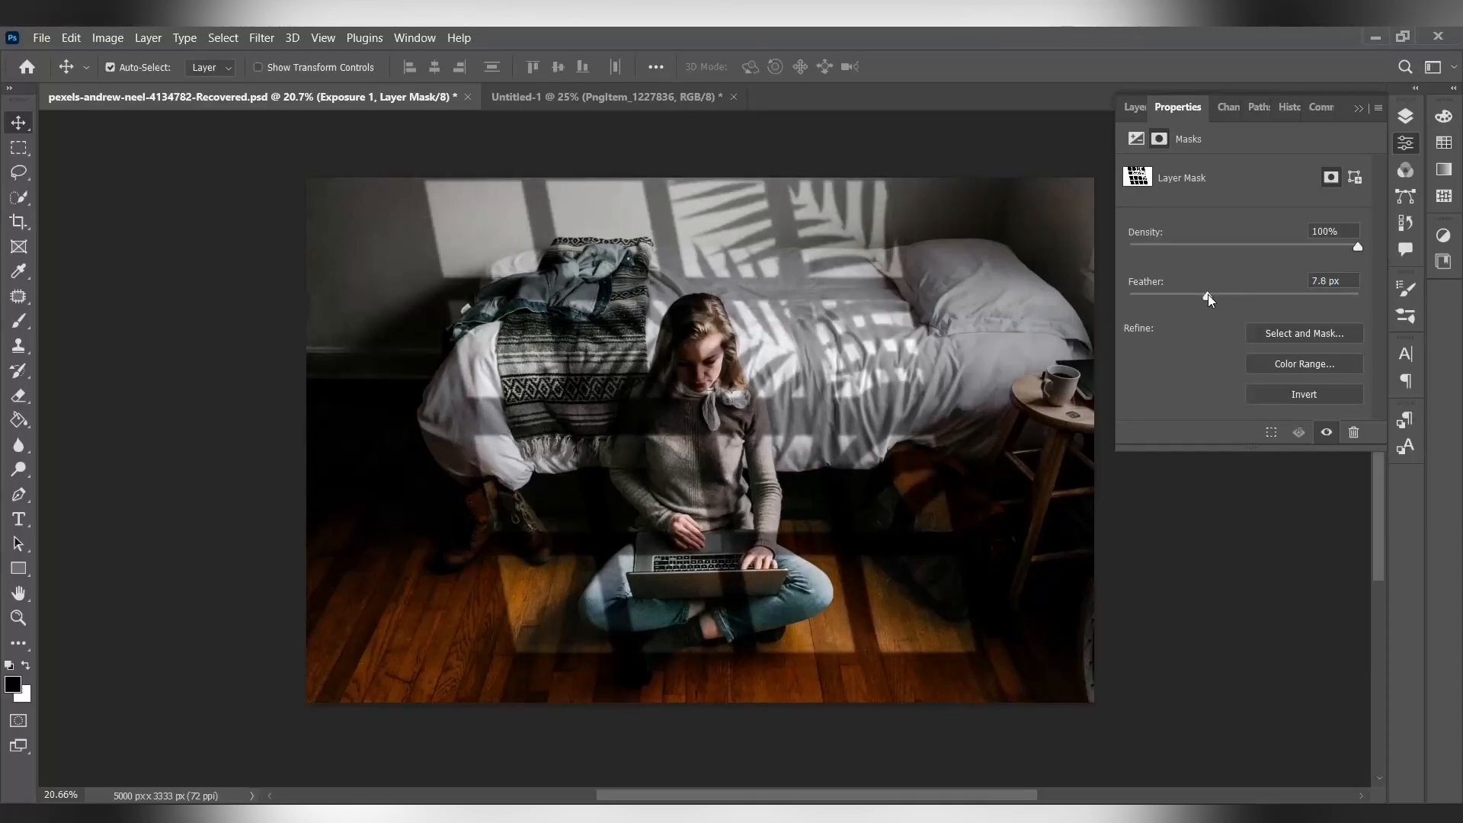
left_click_drag(1212, 297, 1222, 297)
left_click(1134, 106)
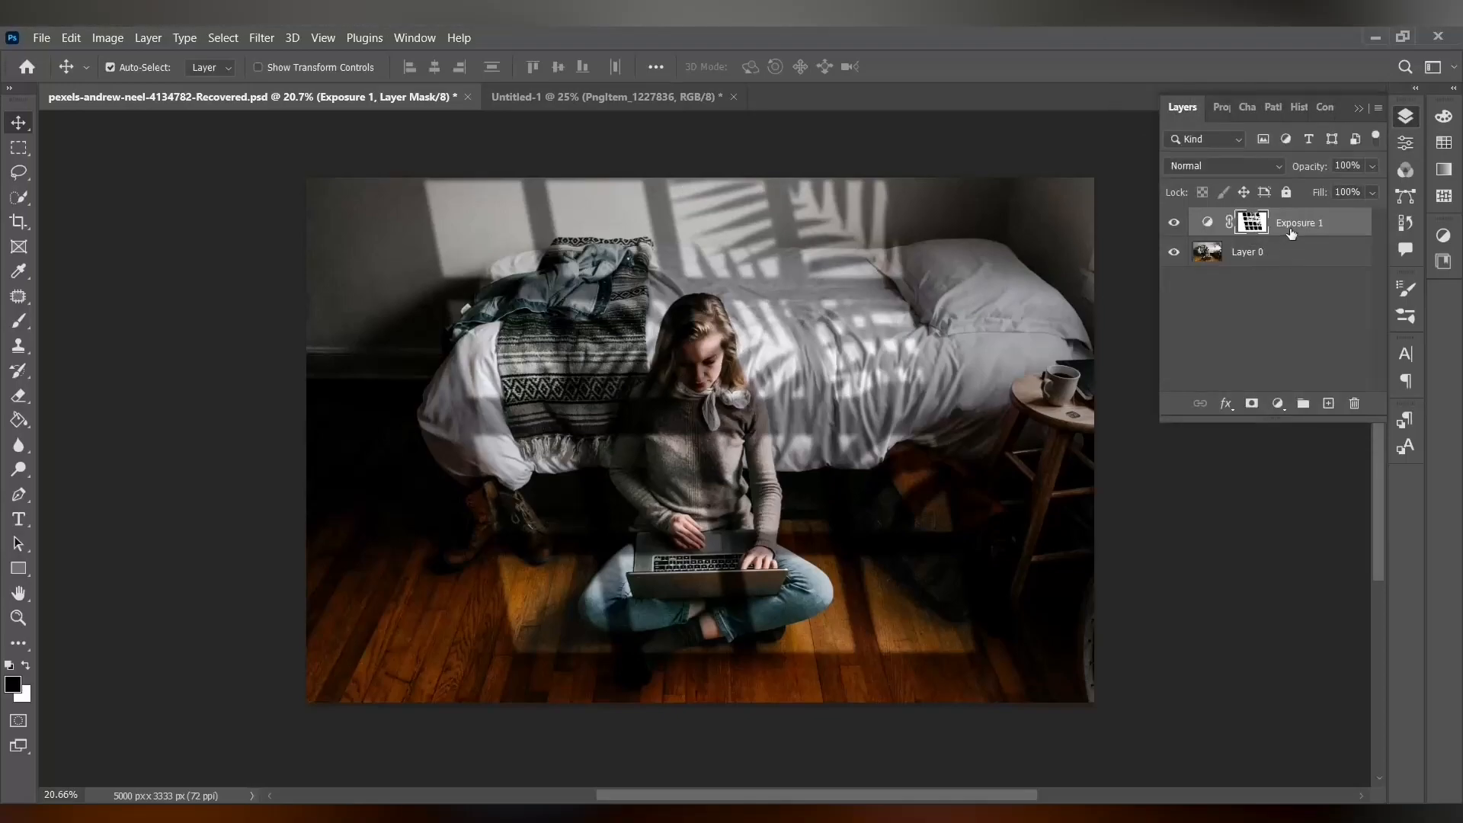
Transform the Exposure 1 mask, enlarging the window light slightly and repositioning it across the wall, bed and floor
key("ctrl+t")
left_click_drag(686, 382, 739, 377)
left_click_drag(973, 646, 1021, 685)
left_click_drag(938, 546, 896, 540)
key("Return")
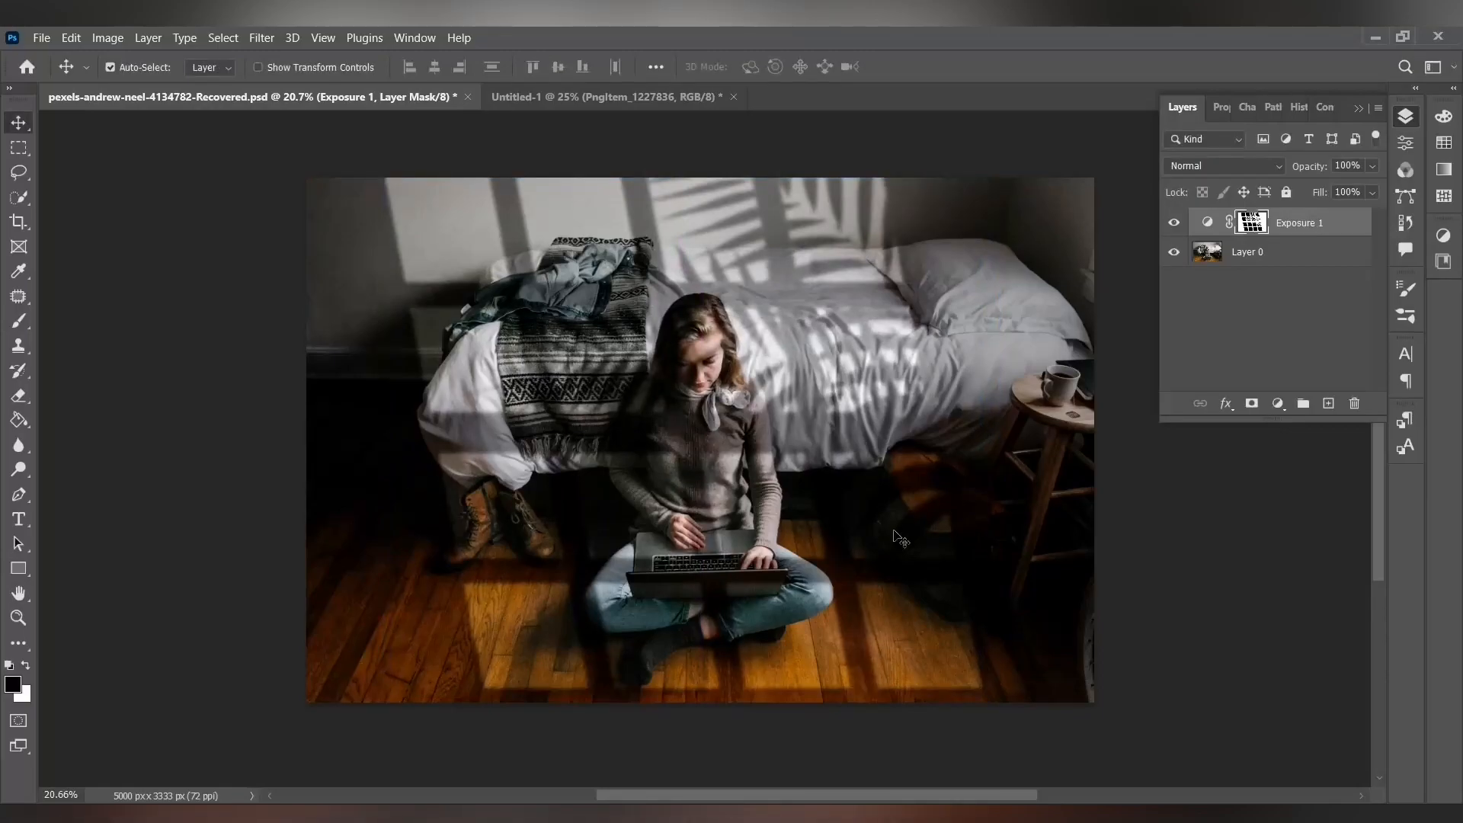
Add a Color Lookup adjustment layer above Exposure 1 using the EdgyAmber.3DL 3D LUT
left_click(1277, 403)
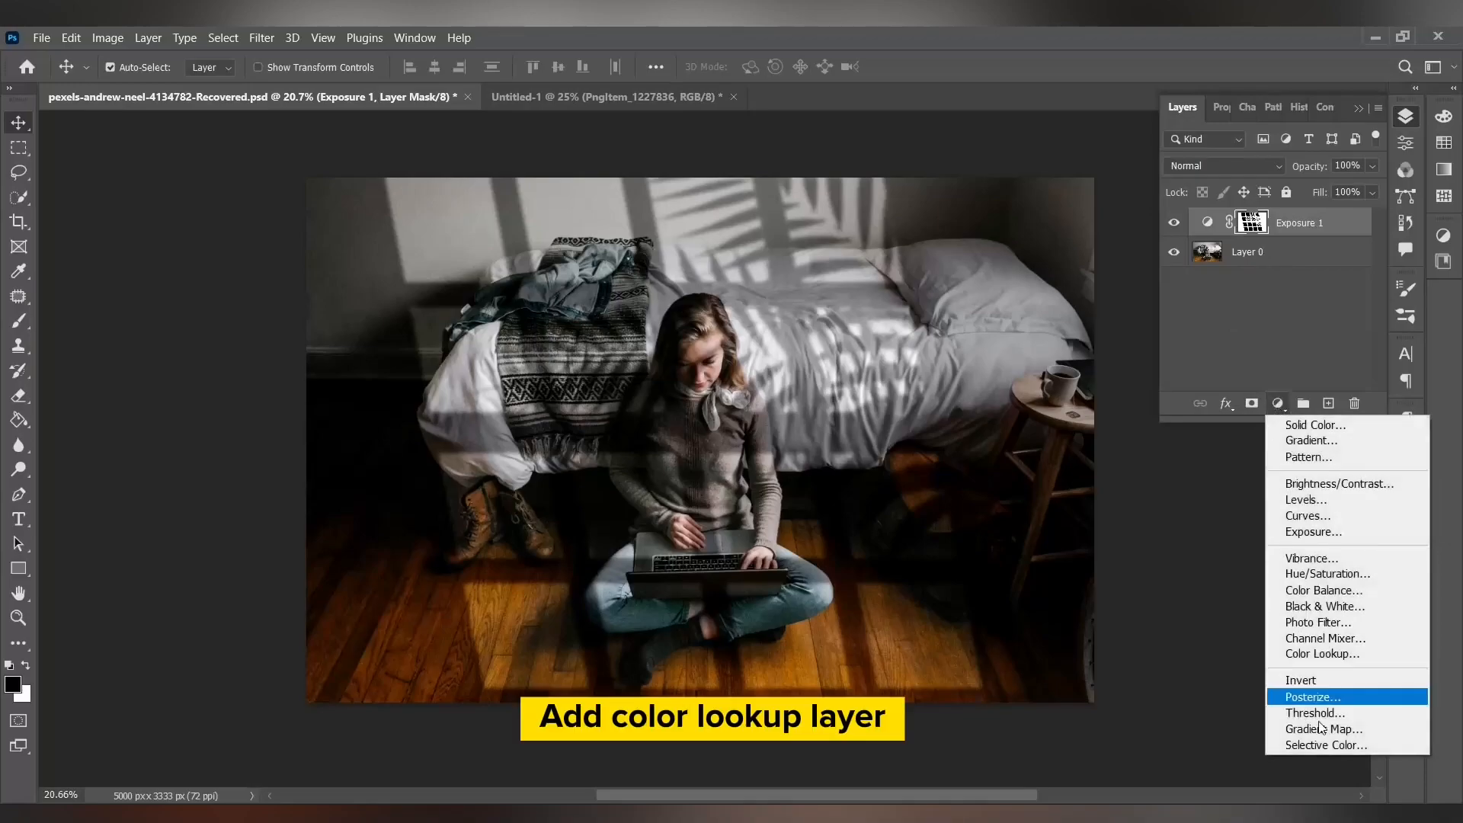
left_click(1334, 652)
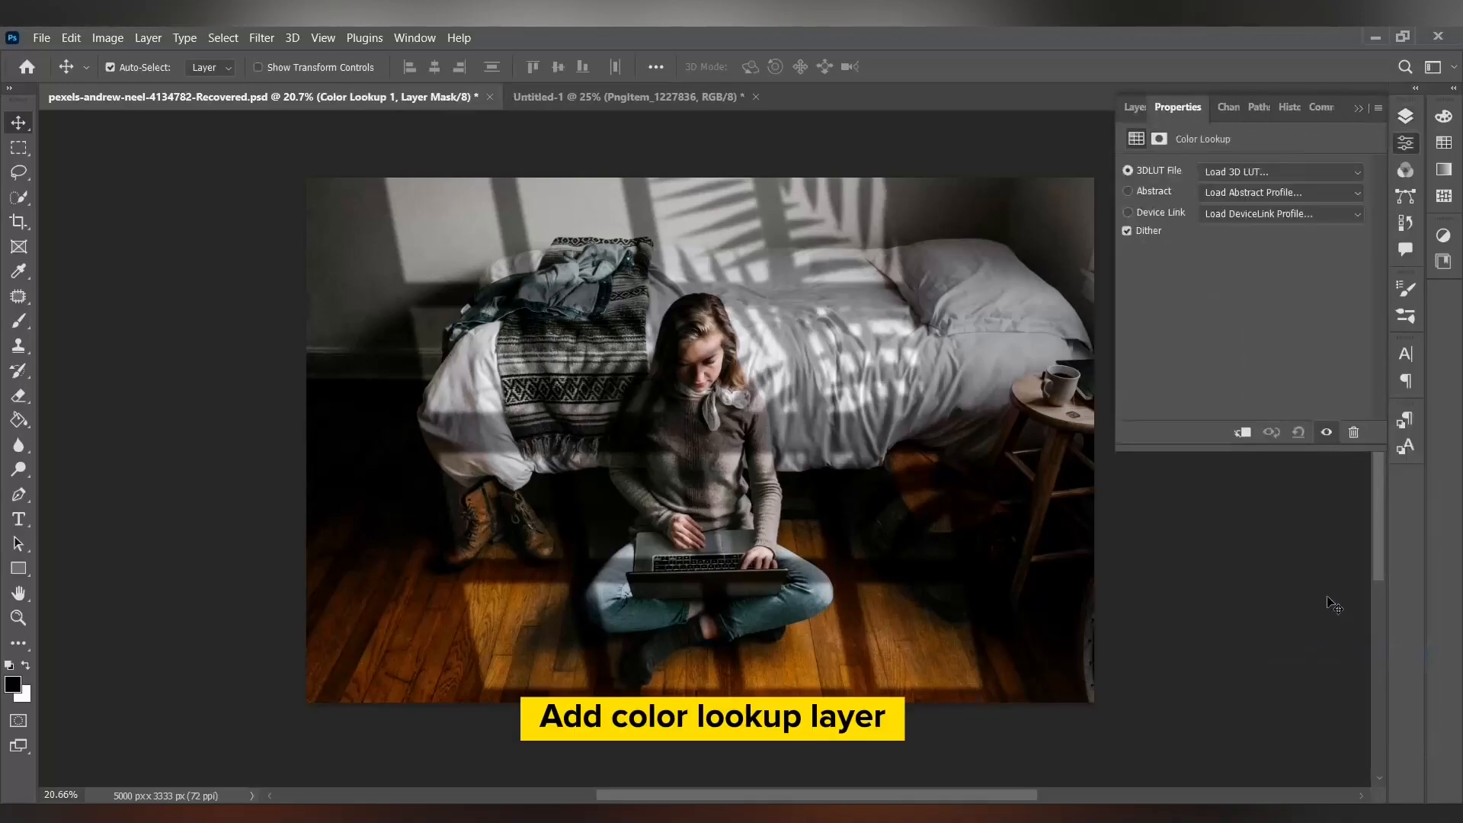
left_click(1269, 170)
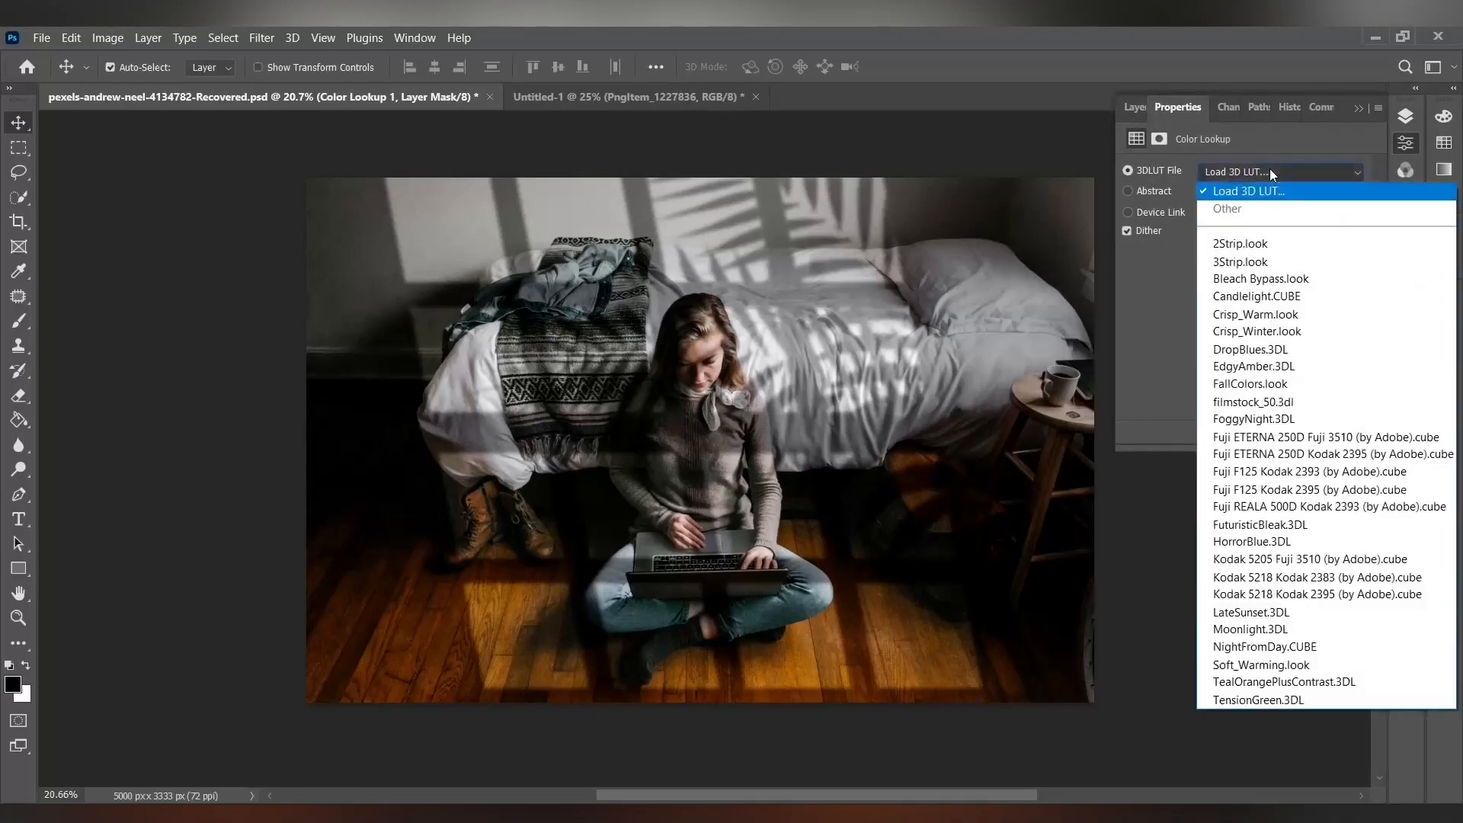
left_click(1295, 369)
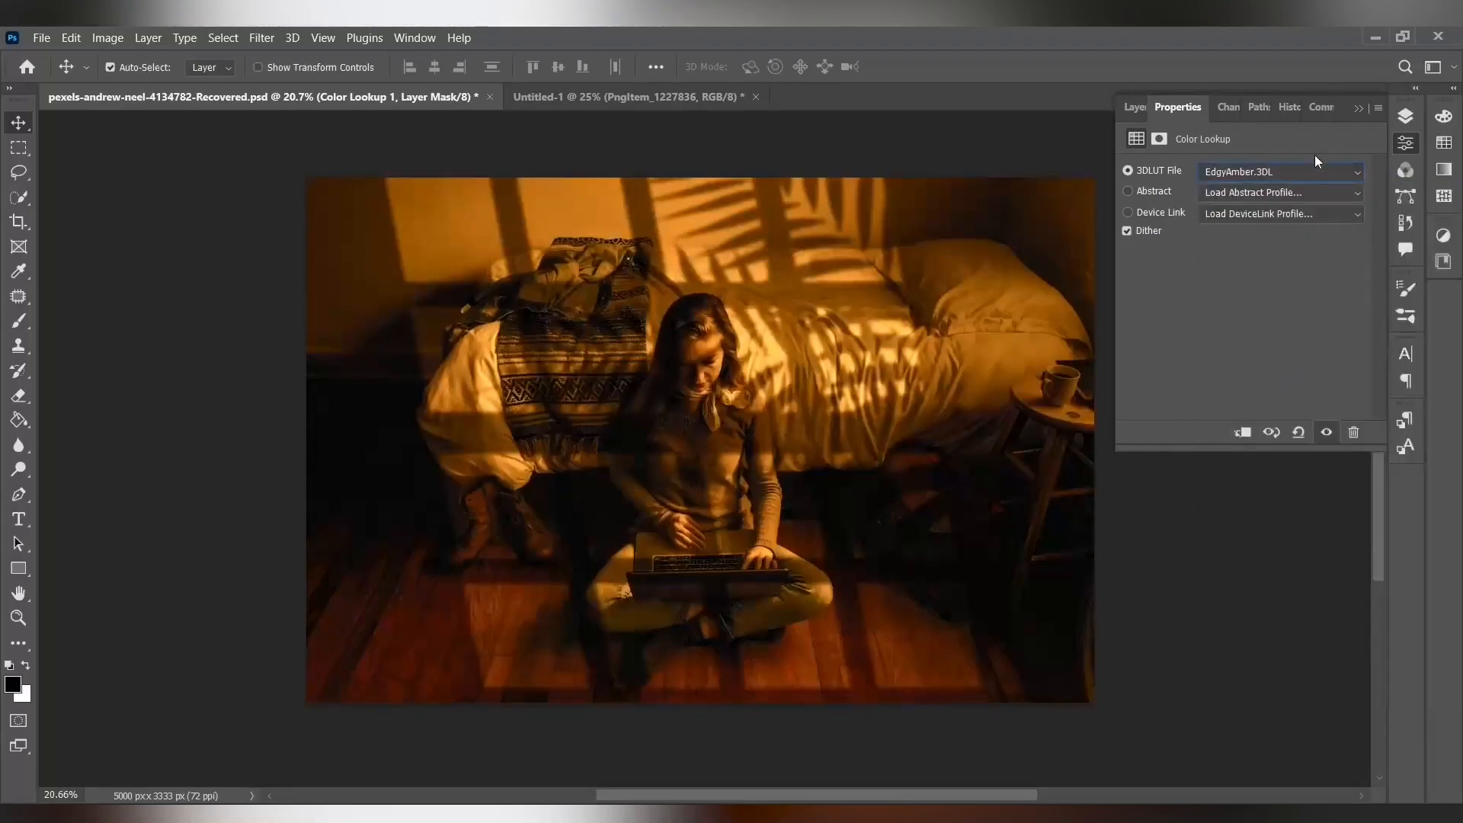
Set the Color Lookup layer's opacity to 23% and collapse the layer list
left_click(1129, 107)
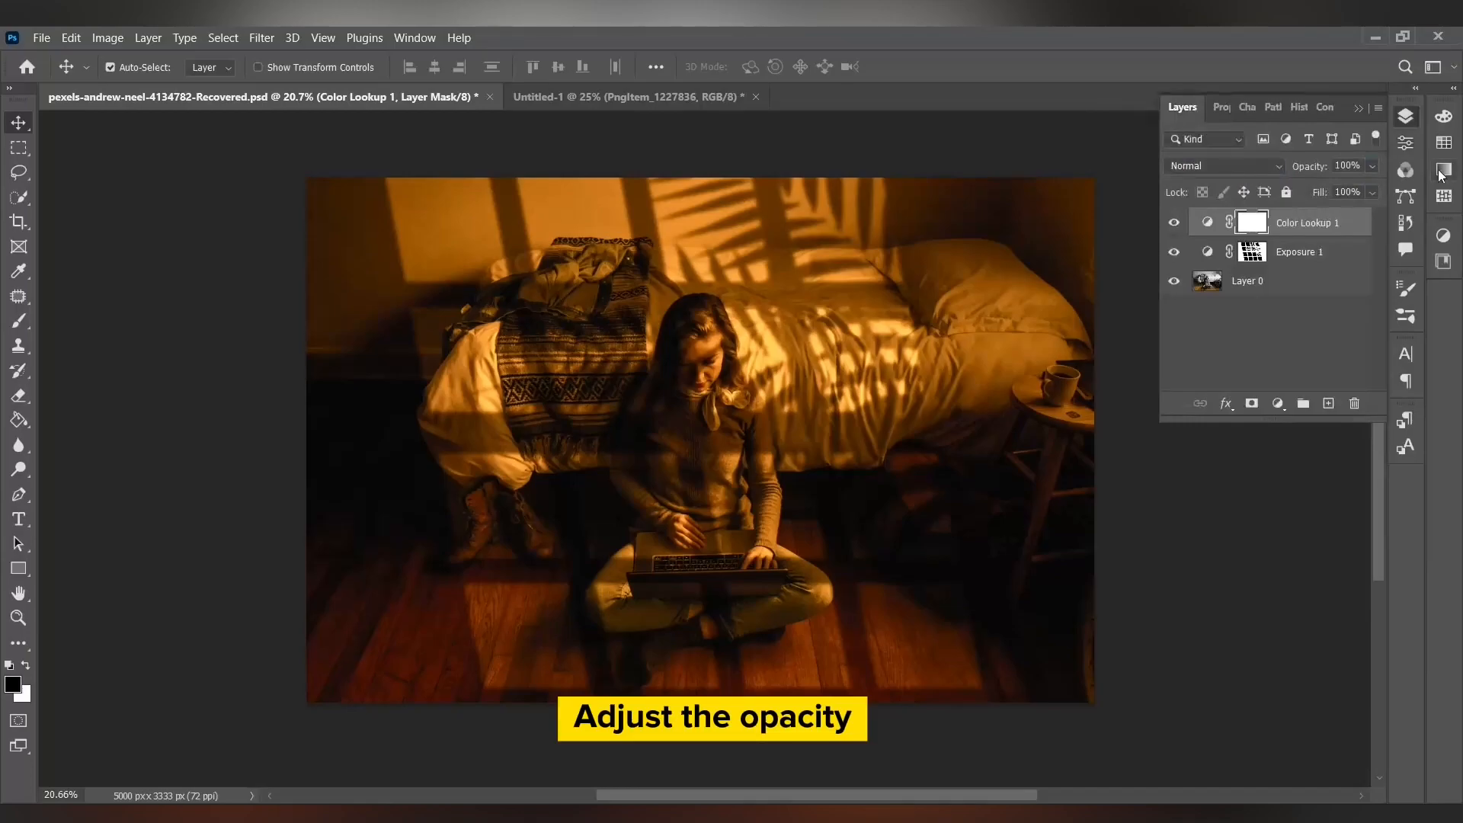
left_click(1370, 166)
left_click_drag(1369, 188, 1315, 198)
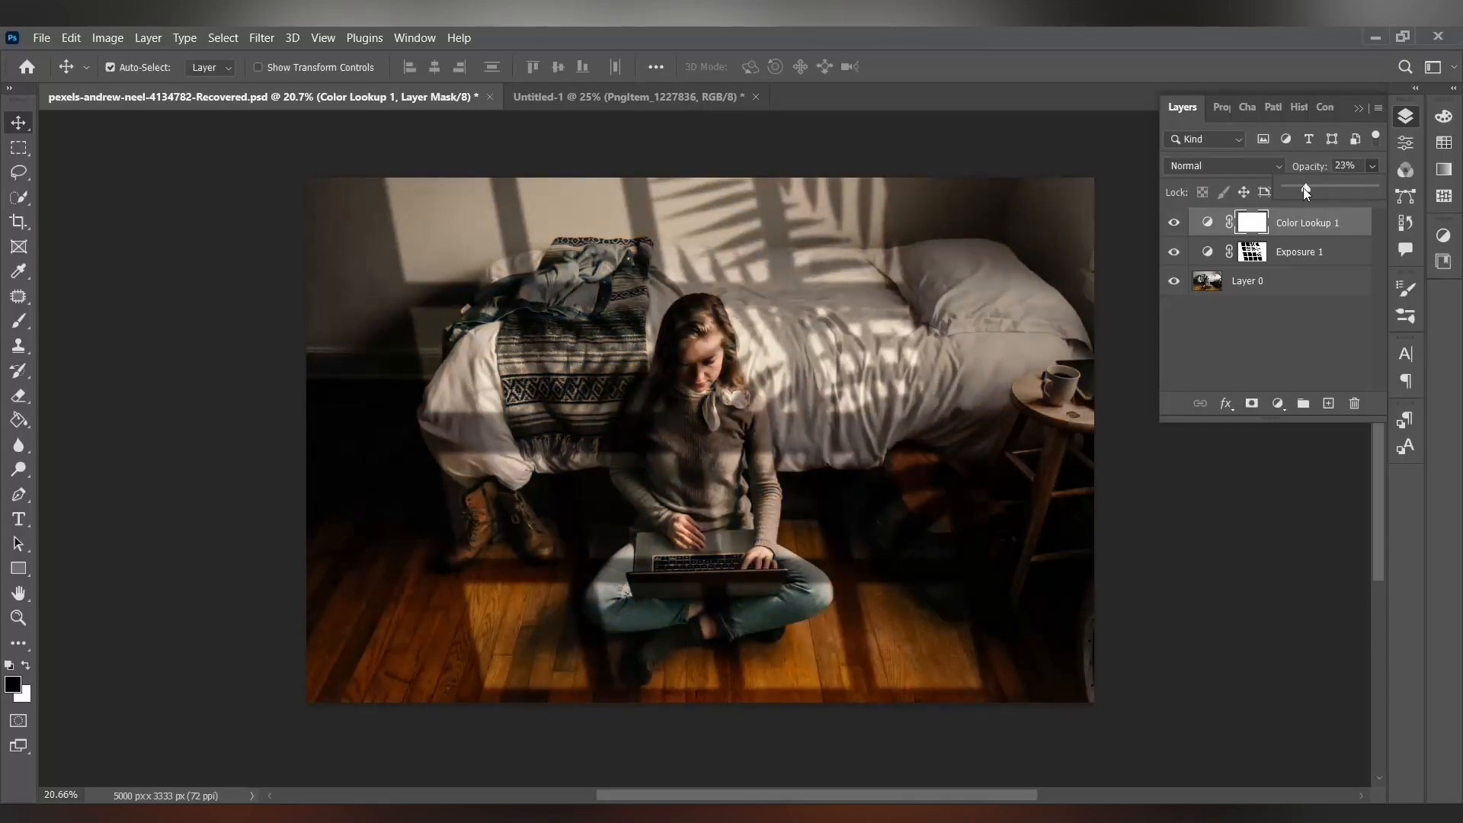
left_click(1405, 116)
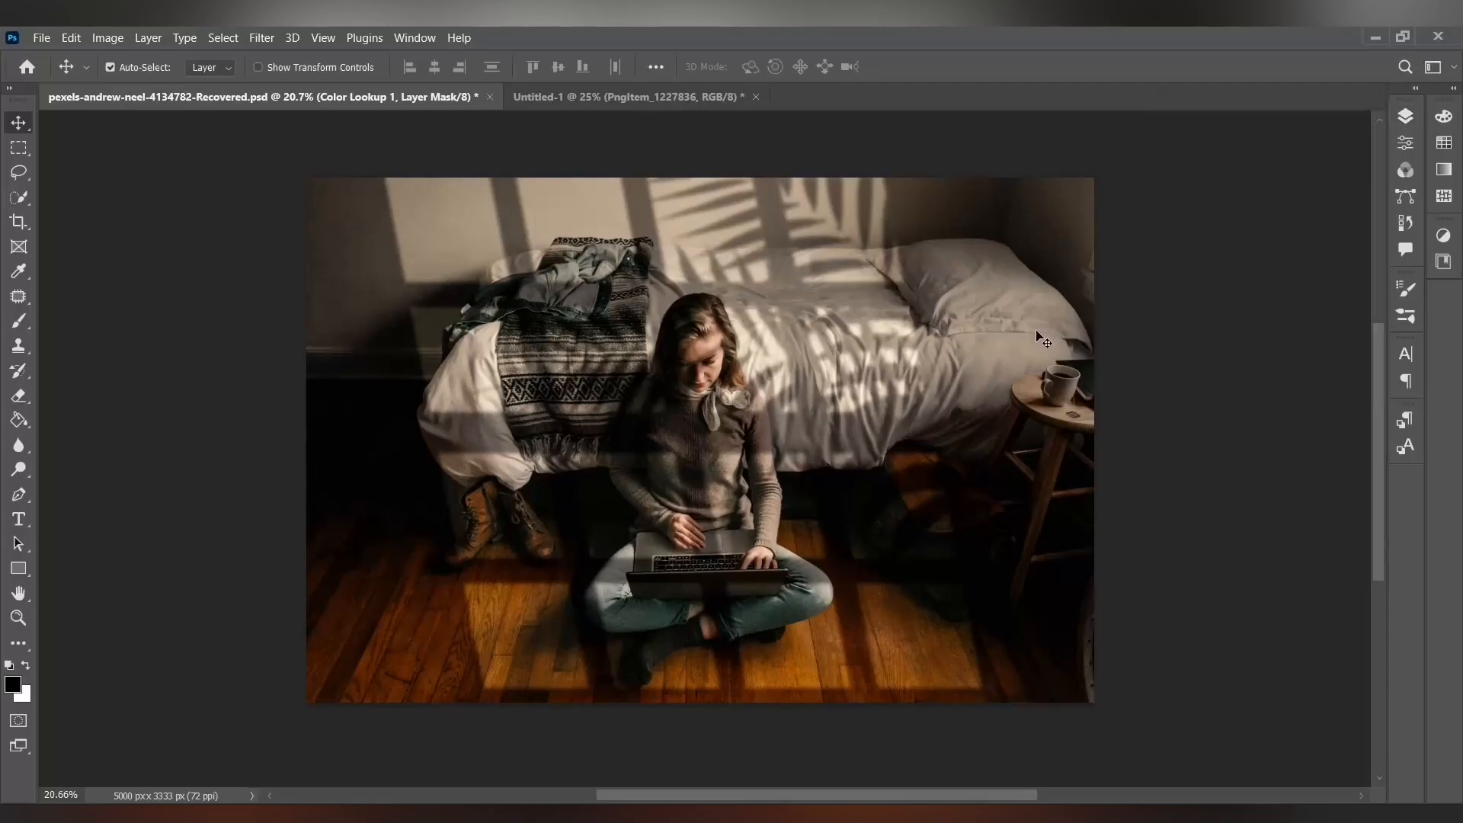
scroll(864, 395, "up", 3)
scroll(660, 373, "down", 2)
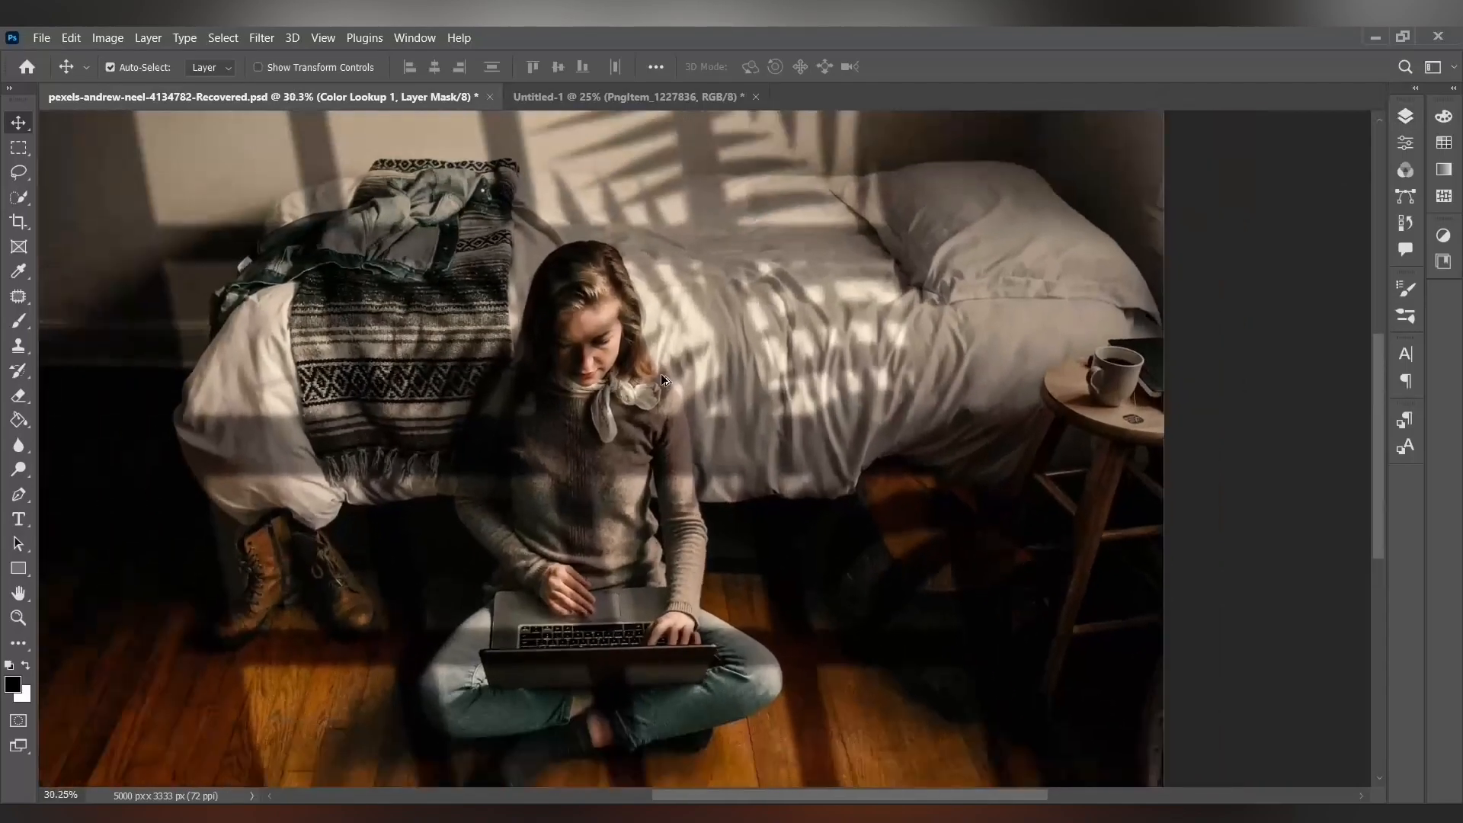